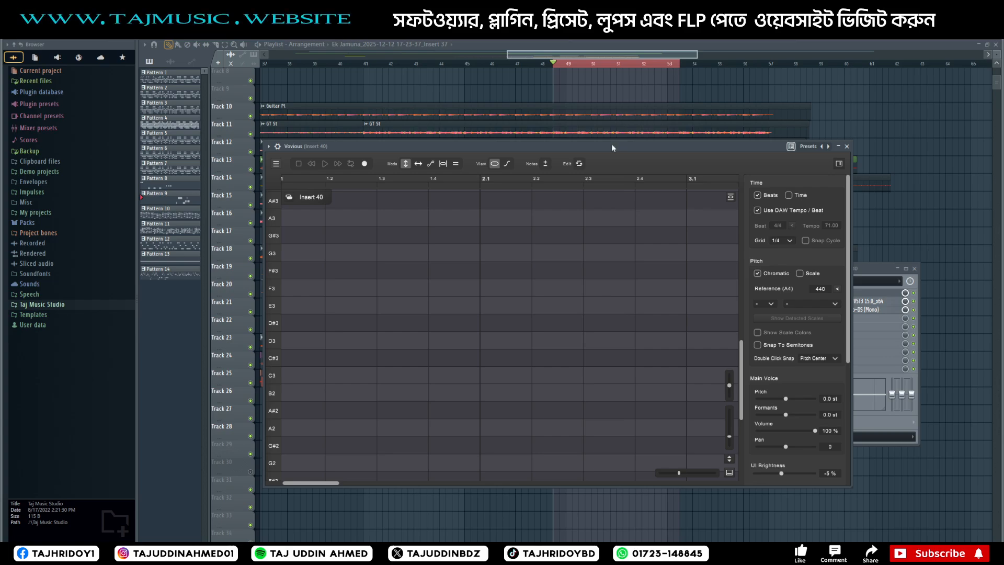
Step: Arm recording in Vovious on Insert 40, play the selected playlist section through to capture the vocal, and stop playback
mouse_move(613, 148)
mouse_down()
mouse_move(419, 219)
mouse_move(428, 172)
mouse_move(311, 157)
mouse_move(627, 145)
mouse_move(615, 156)
mouse_up()
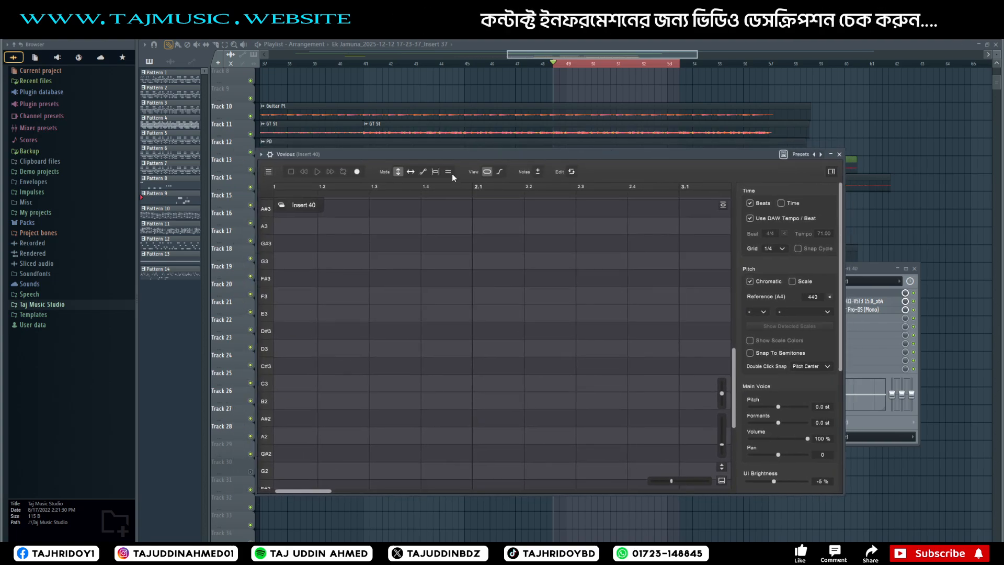
drag(442, 153, 492, 156)
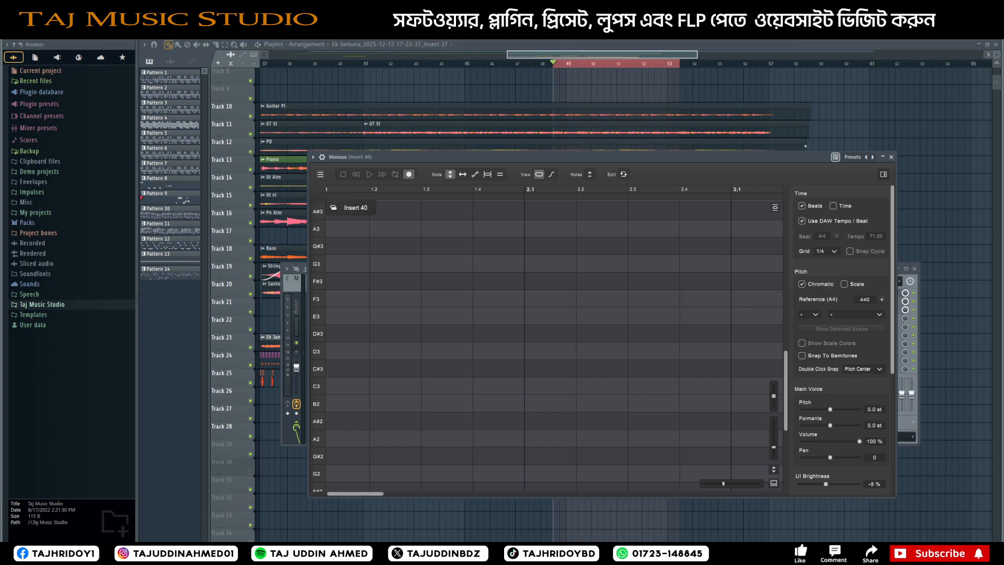
key(space)
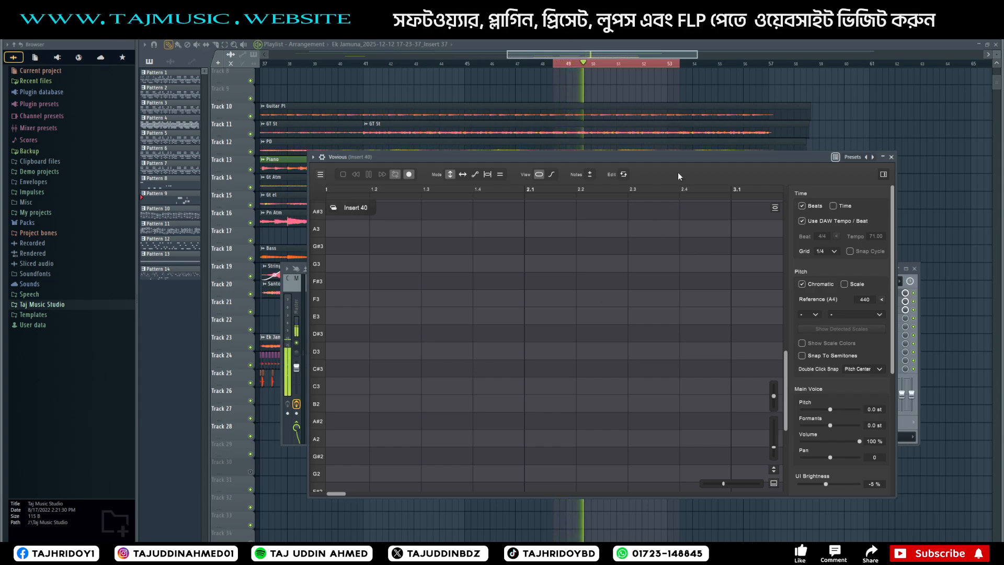
mouse_move(674, 157)
mouse_down()
mouse_move(579, 157)
mouse_move(662, 164)
mouse_up()
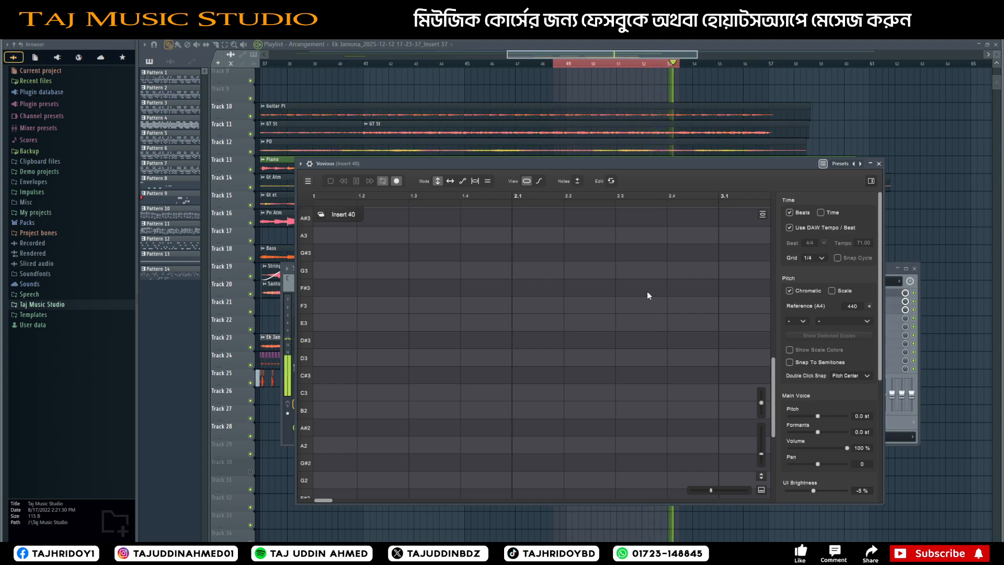
key(space)
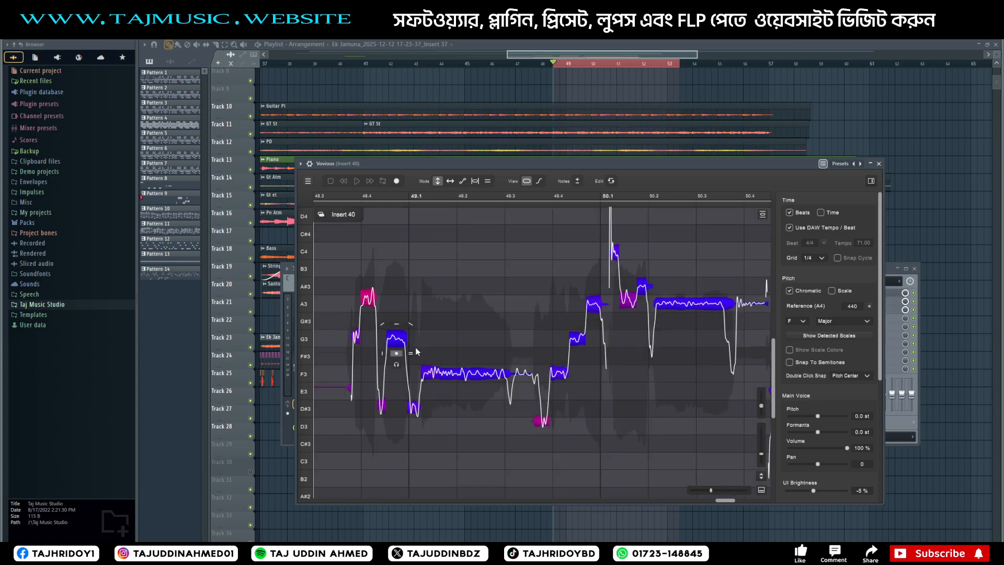
Step: Enlarge the Vovious window to fill most of the workspace and hide the browser so the whole captured phrase fits
mouse_move(710, 486)
mouse_down()
mouse_move(704, 491)
mouse_move(742, 498)
mouse_move(726, 491)
mouse_up()
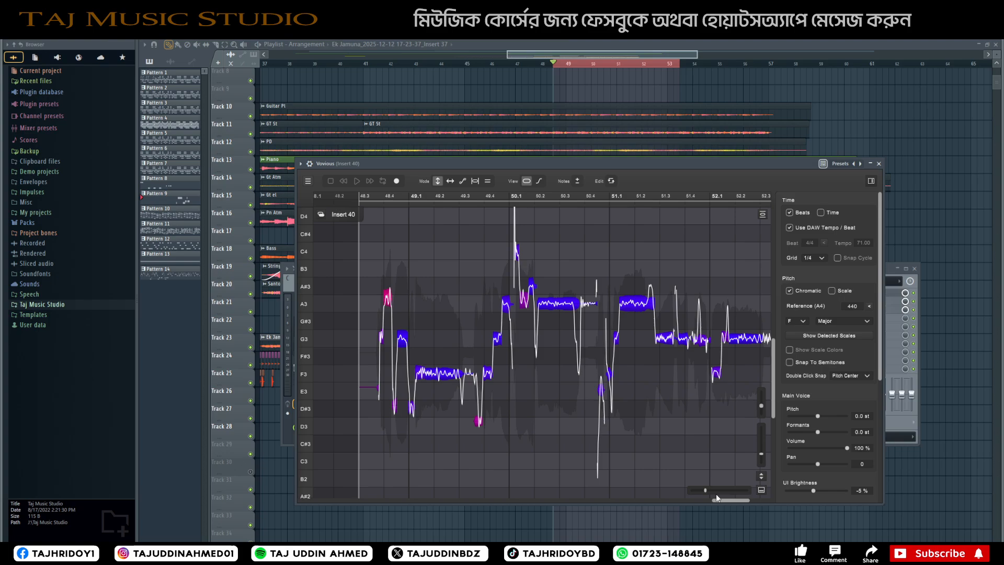
drag(700, 157, 546, 73)
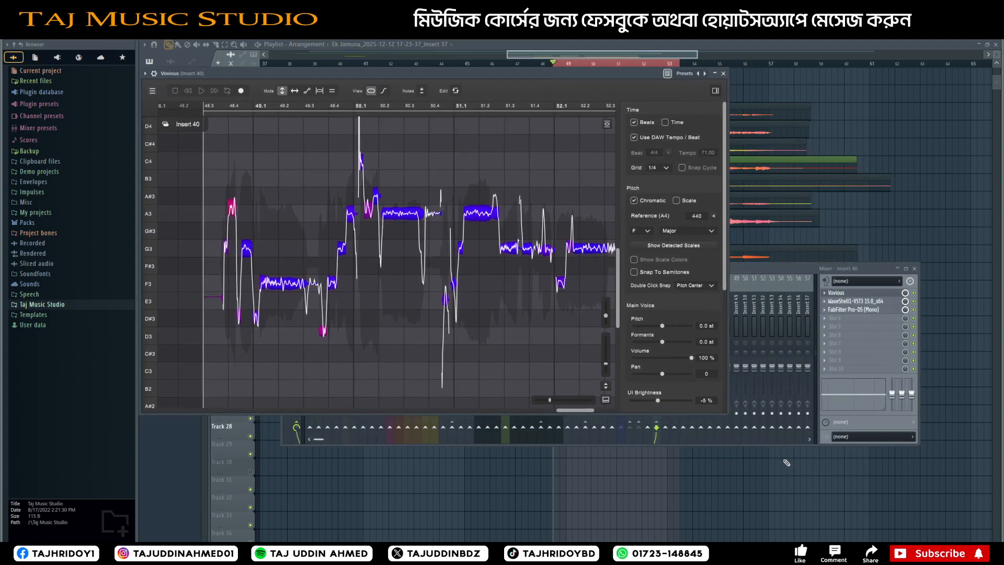
drag(730, 413, 984, 543)
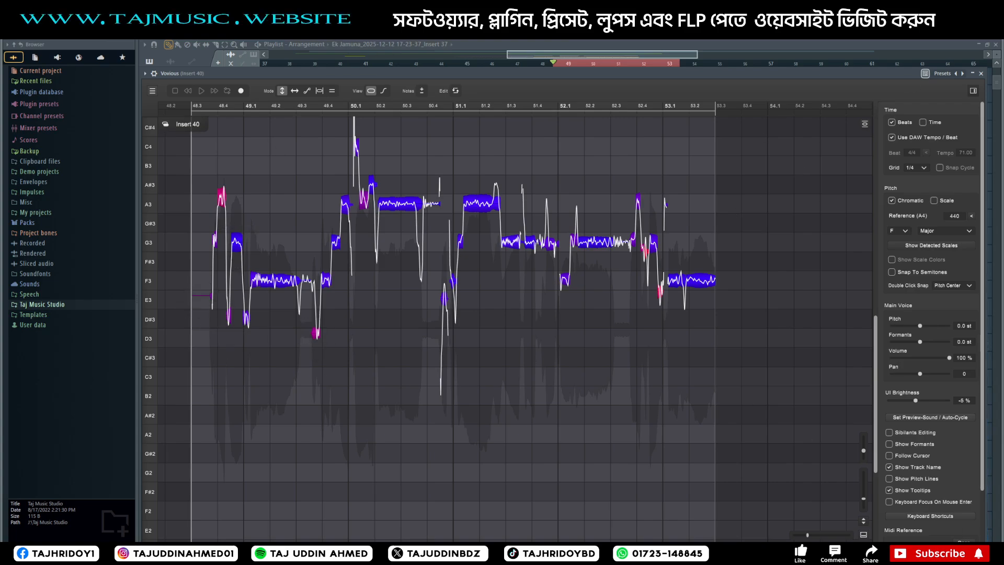
key(alt+F8)
drag(412, 72, 517, 66)
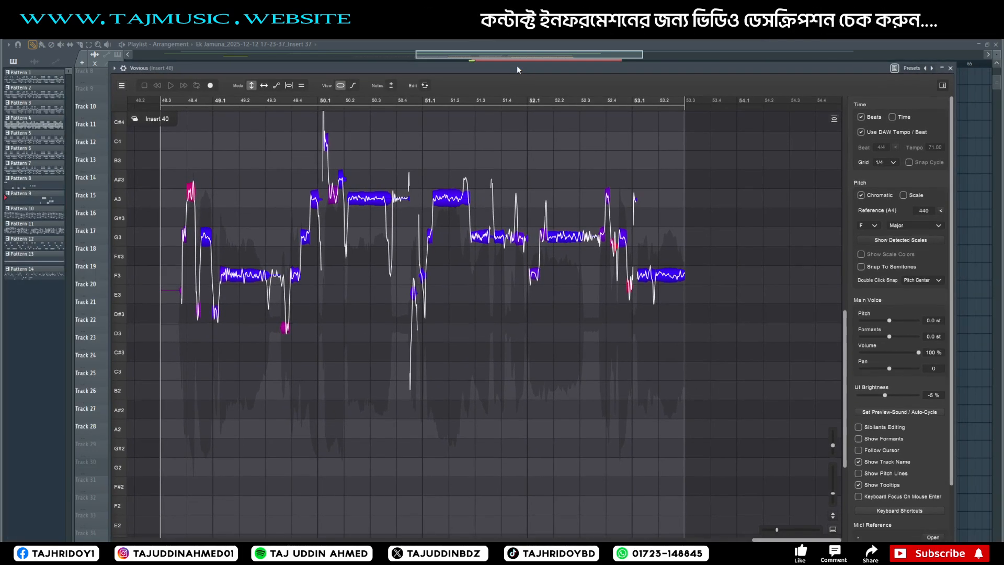
Step: Examine the captured vocal's notes and pitch curve along the timeline and pitch grid at different zoom levels
scroll(369, 268, left, 4)
scroll(372, 269, right, 4)
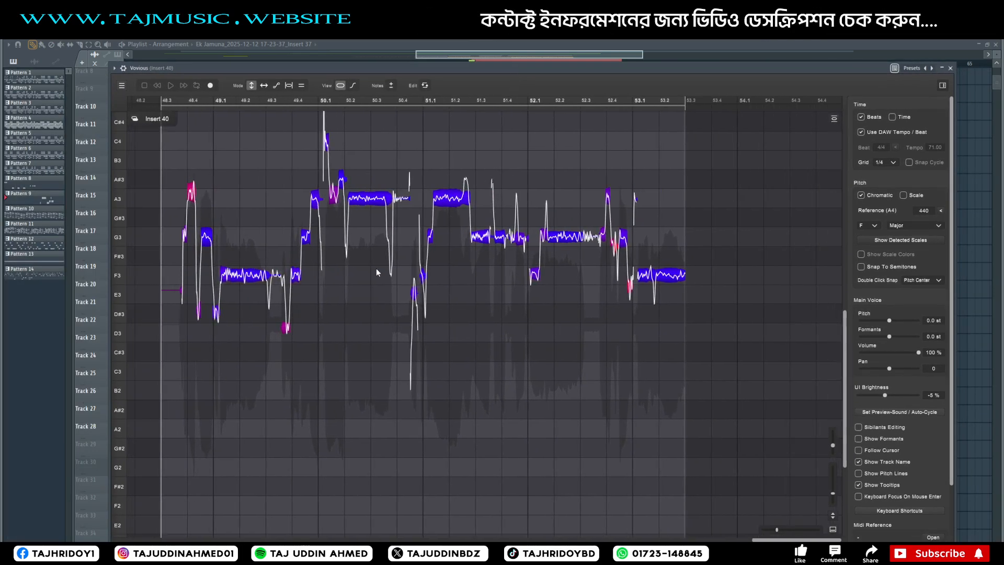
scroll(388, 275, up, 2)
scroll(393, 281, down, 3)
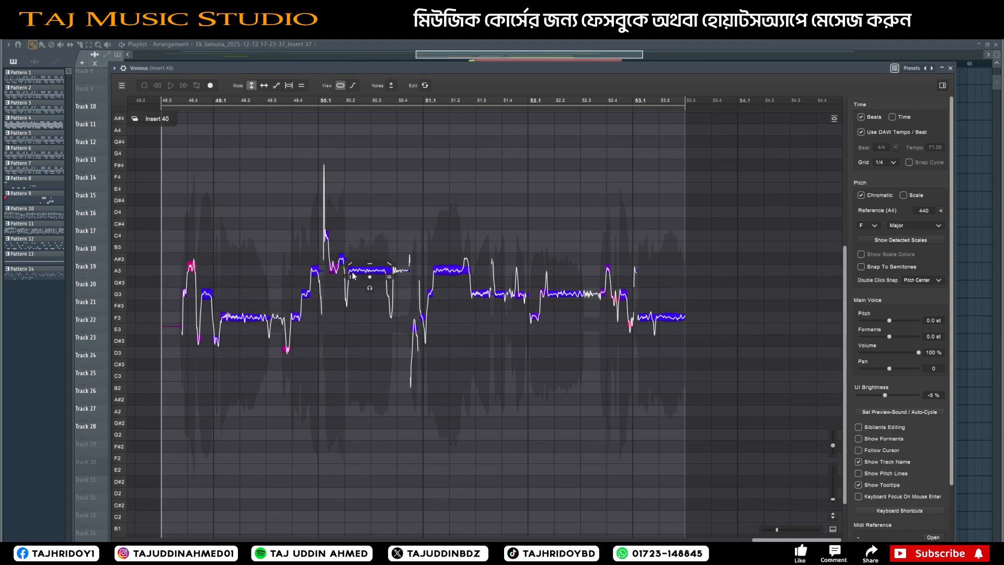
scroll(353, 271, up, 4)
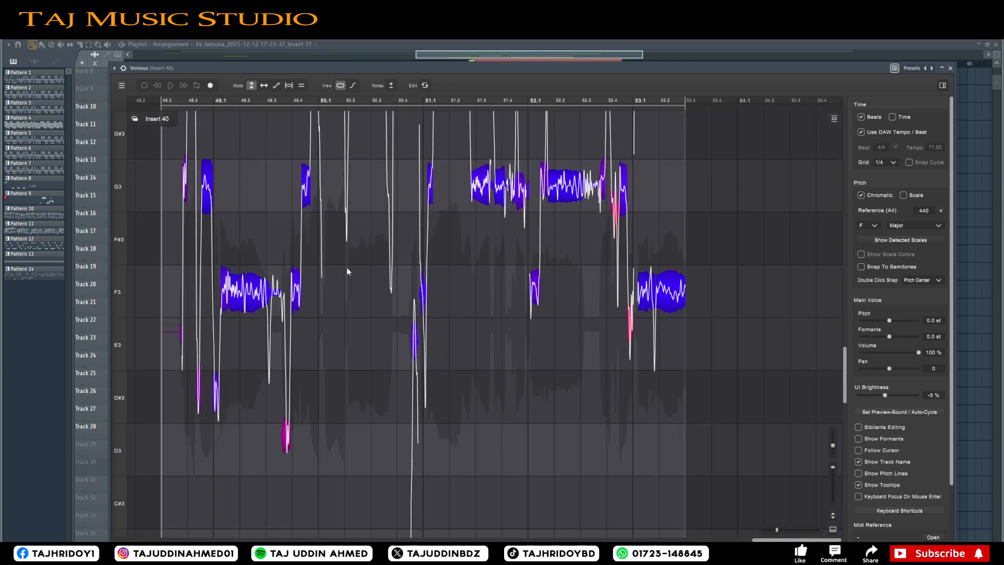
scroll(349, 276, down, 4)
scroll(350, 275, up, 3)
scroll(349, 276, down, 3)
scroll(348, 280, up, 3)
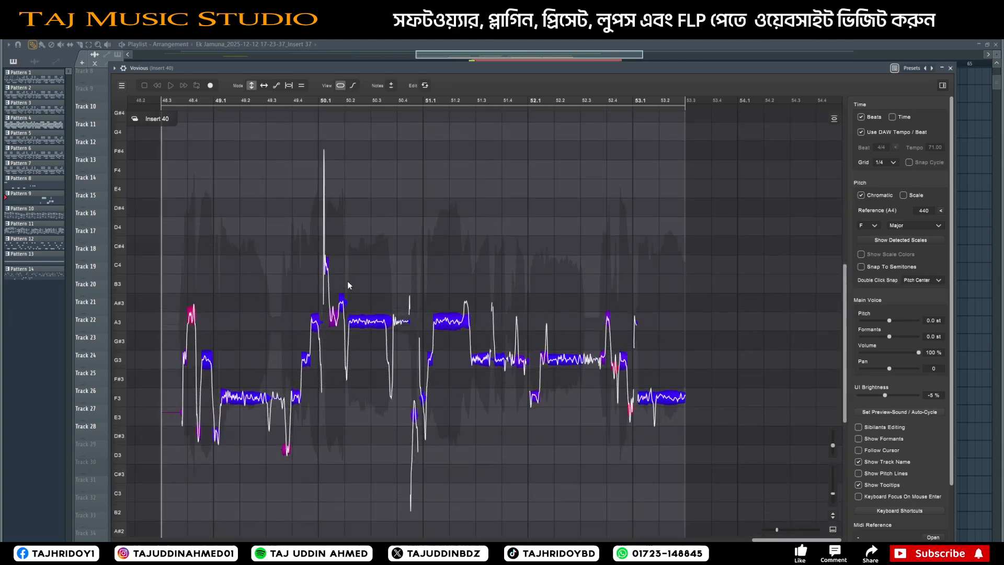
scroll(346, 280, up, 7)
scroll(345, 284, down, 7)
scroll(344, 289, up, 1)
scroll(343, 292, down, 1)
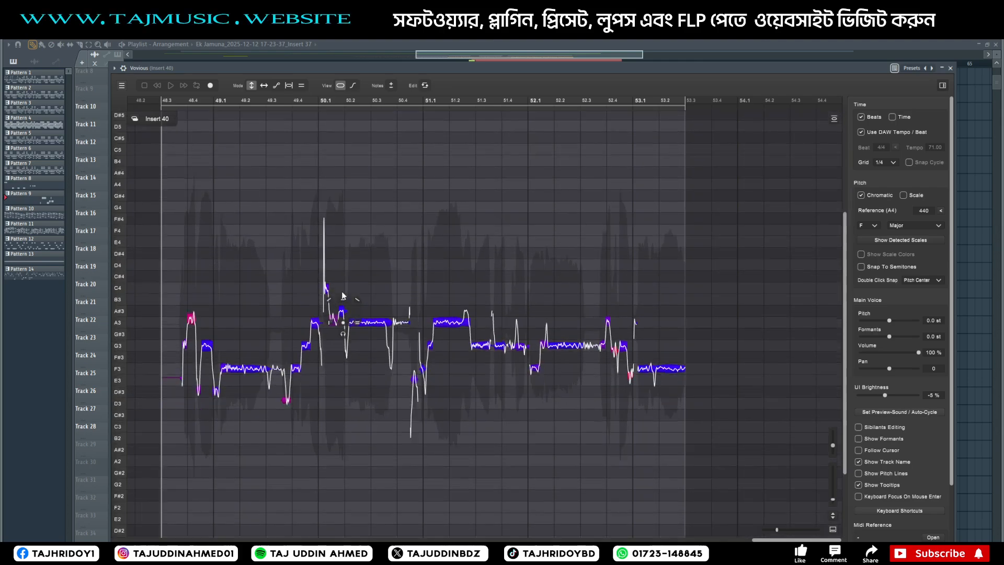
scroll(344, 295, up, 1)
scroll(344, 290, up, 5)
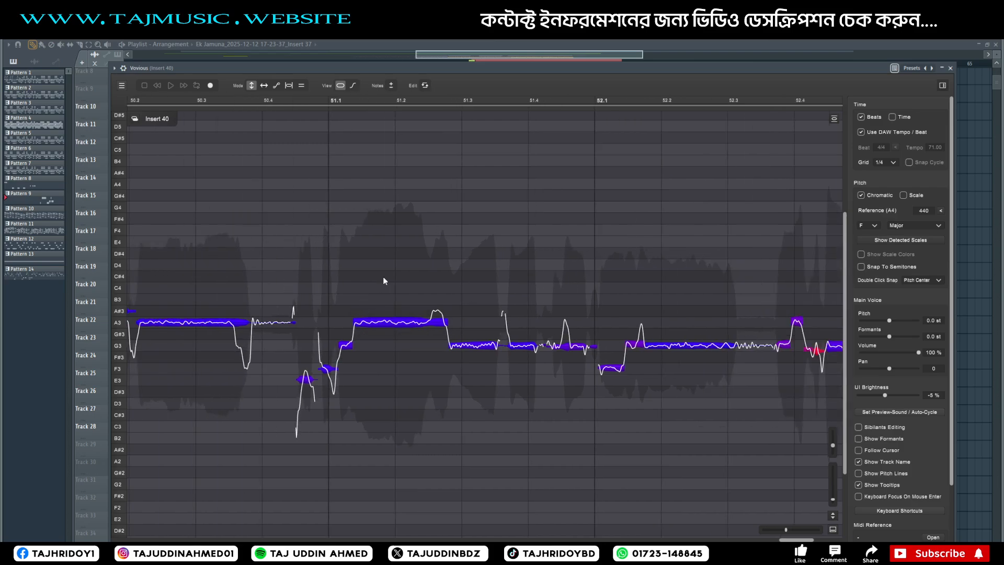
scroll(287, 318, down, 4)
scroll(208, 341, up, 4)
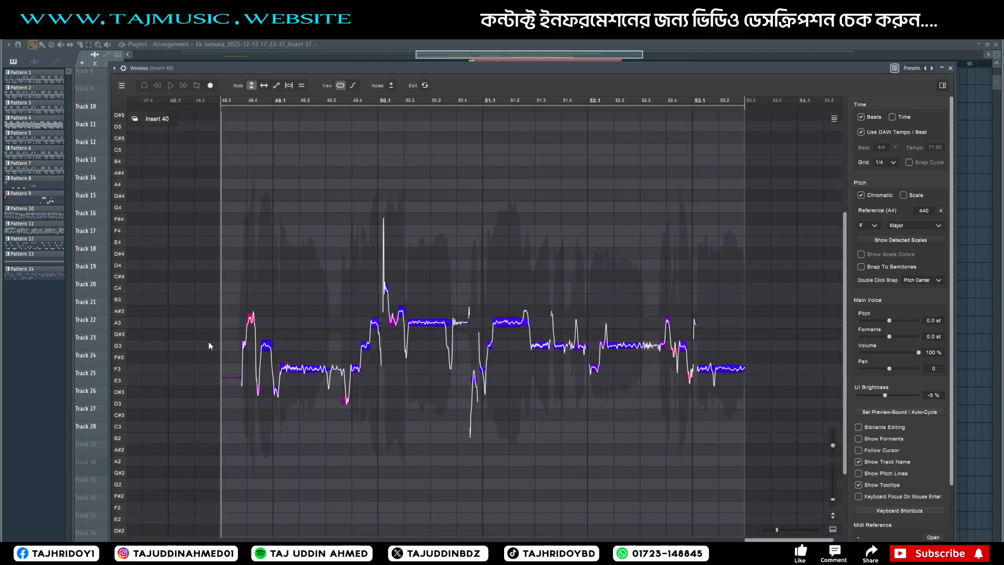
scroll(230, 341, down, 2)
scroll(238, 340, up, 4)
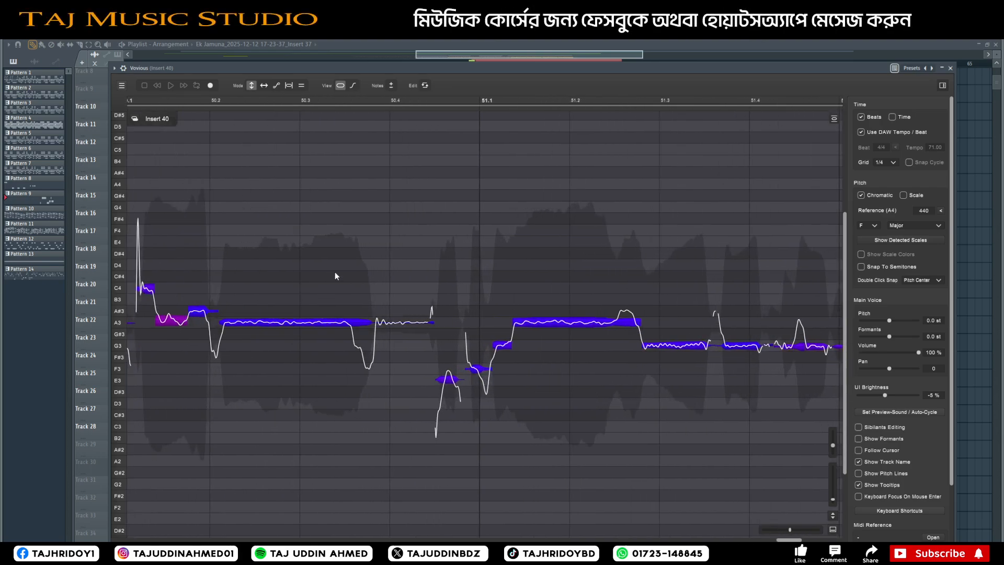
scroll(334, 272, down, 2)
scroll(336, 272, down, 3)
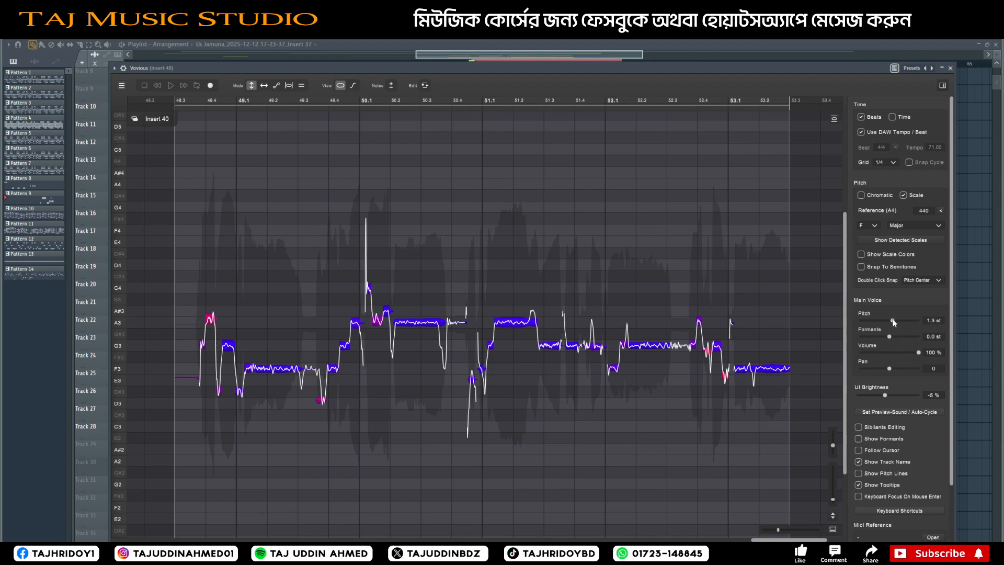
Step: Try a main voice pitch shift of 0.4 st
drag(892, 320, 890, 320)
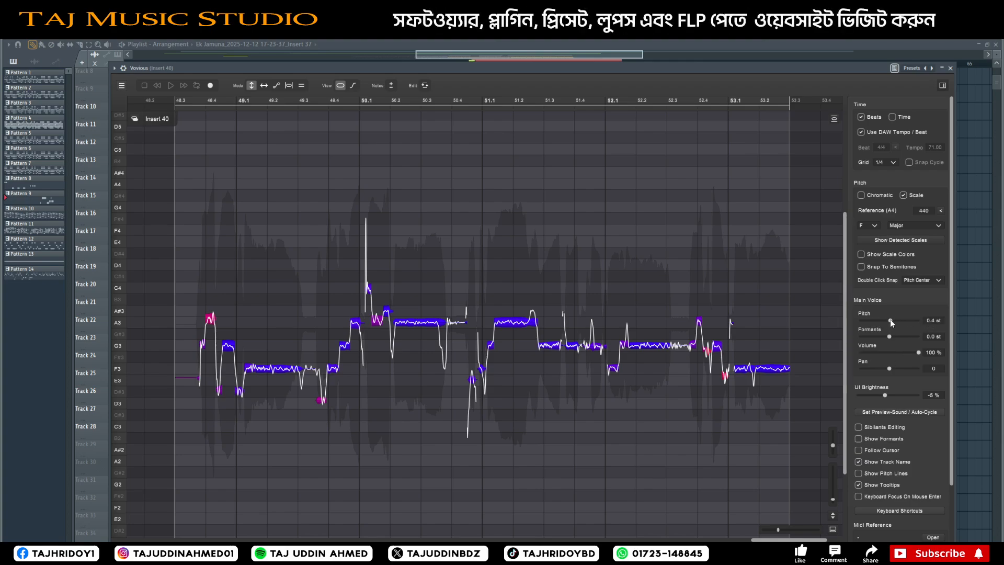
Step: Apply Automatic Pitch Correction to the captured notes with Notes and Amount at 100 %, and audition the corrected vocal
click(834, 119)
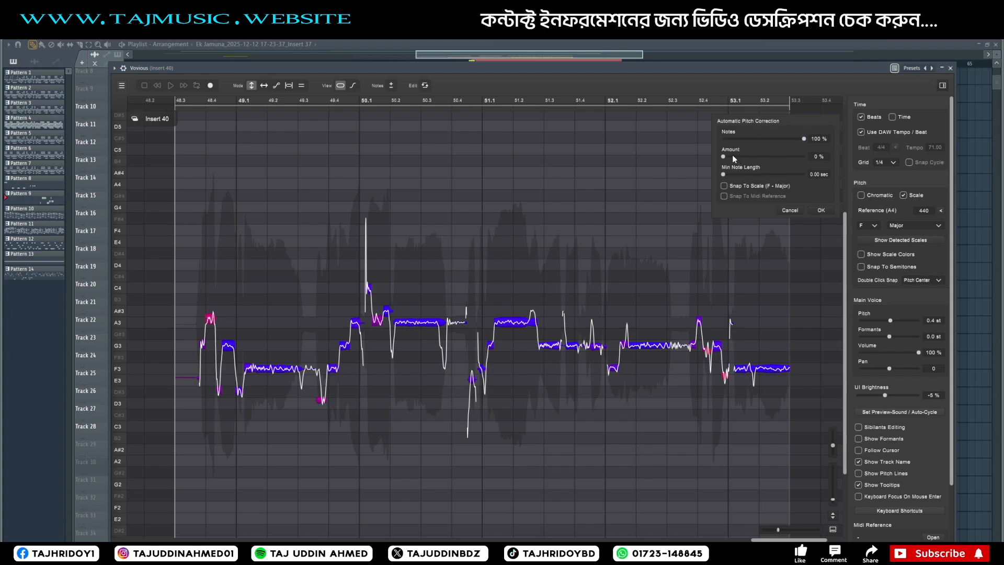
drag(733, 157, 840, 165)
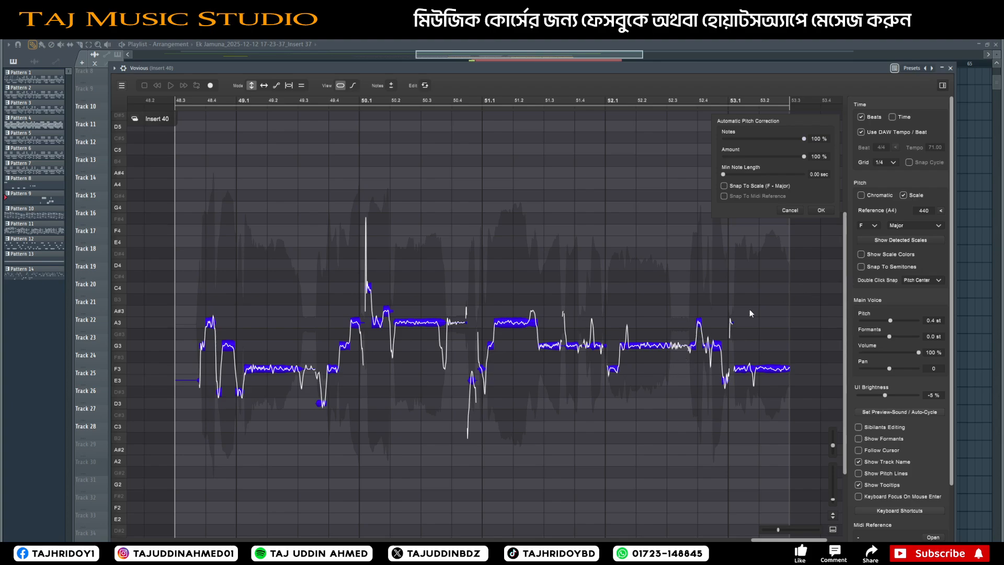
drag(788, 157, 826, 157)
drag(756, 163, 764, 161)
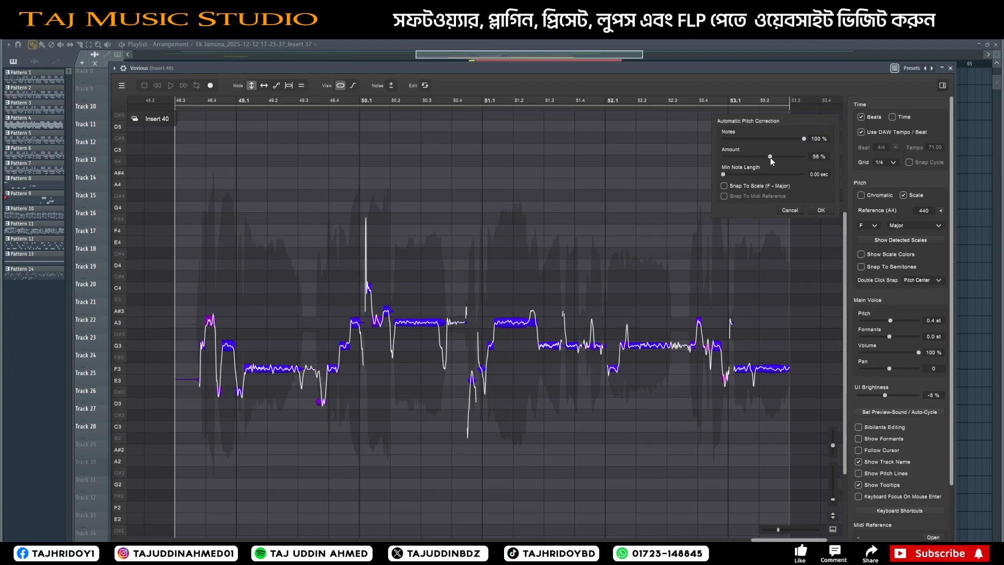
drag(769, 158, 825, 158)
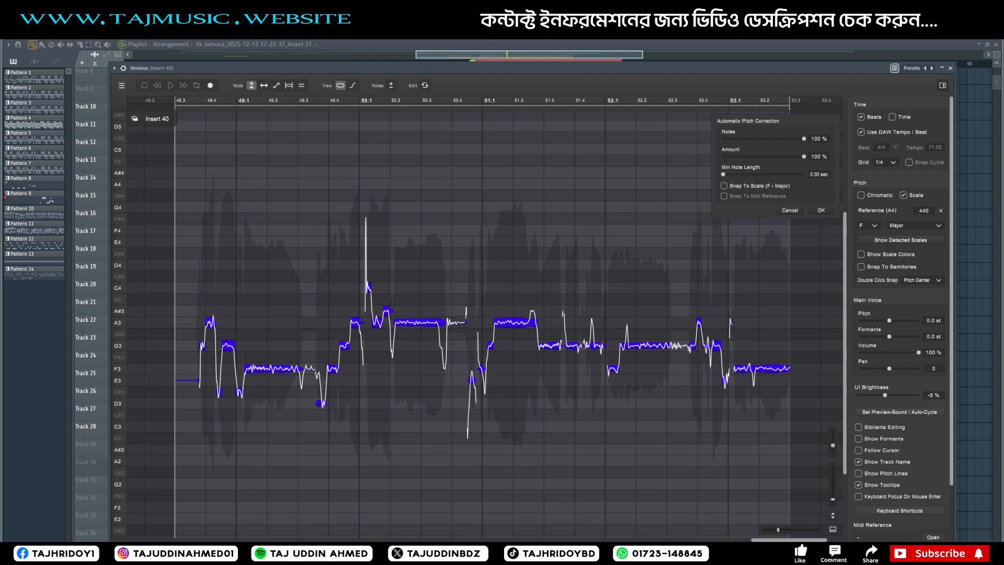
key(space)
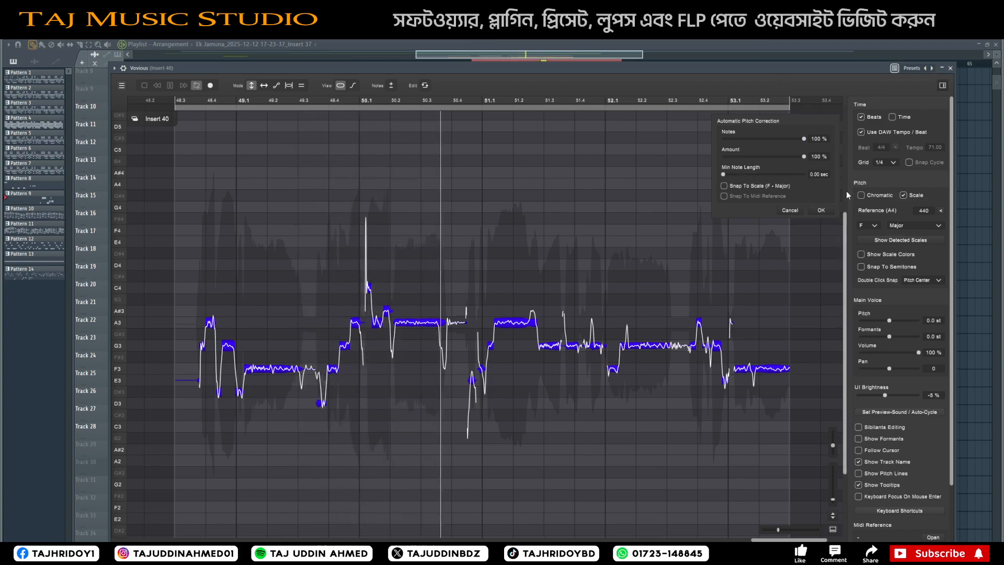
click(820, 210)
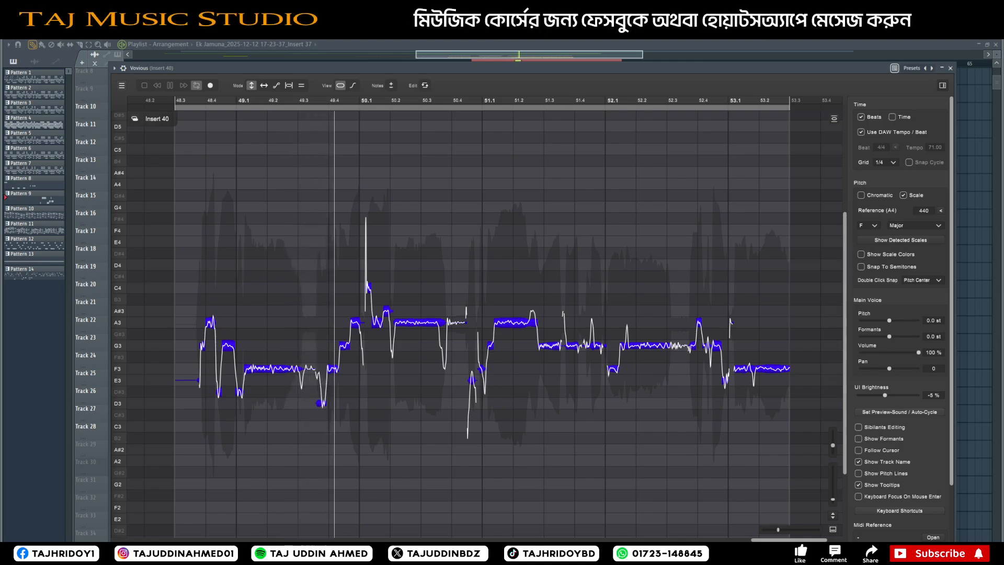
key(space)
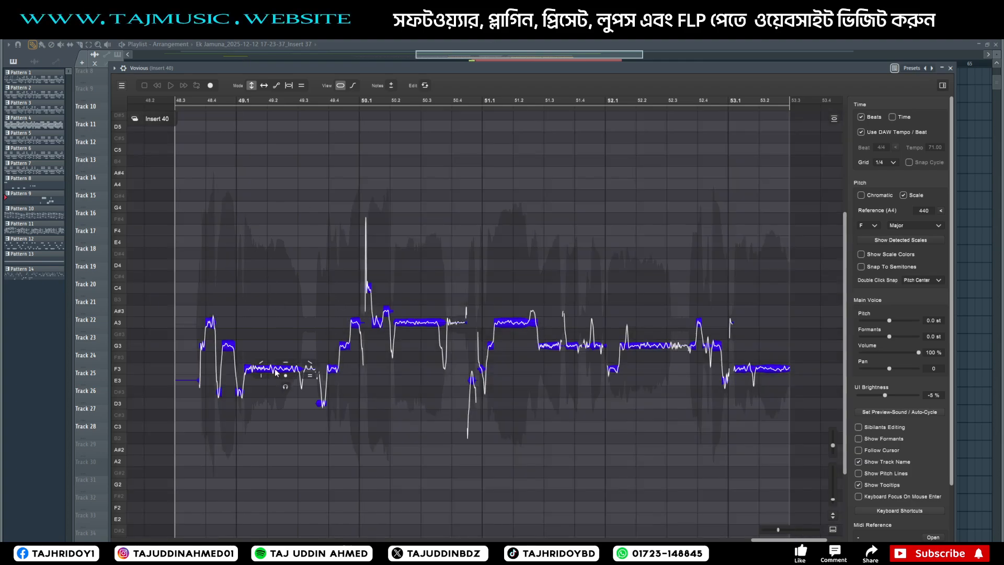
Step: Try shifting the long A3 note just after 51.1 up to A#3 and move it back to A3
scroll(254, 377, up, 5)
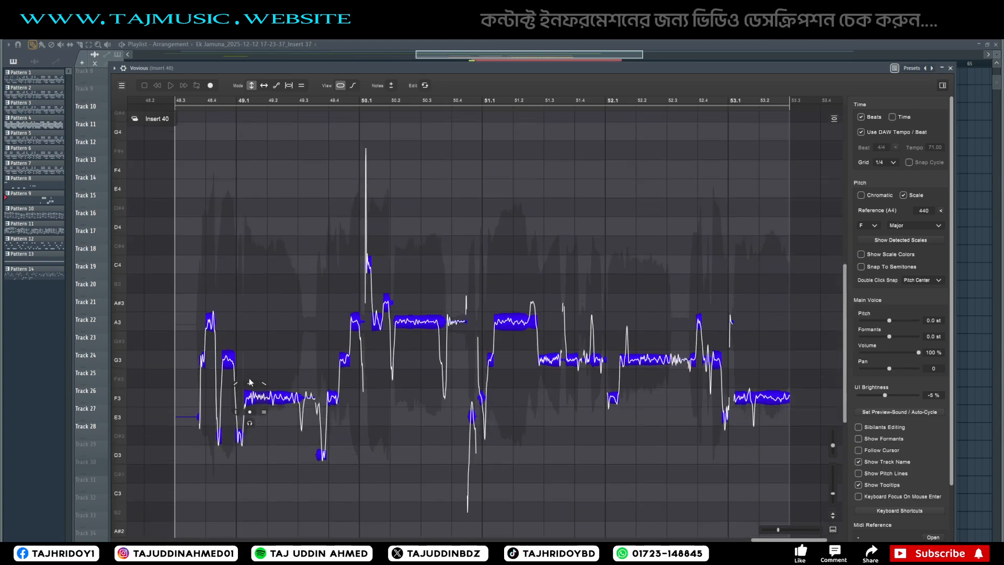
scroll(246, 375, up, 6)
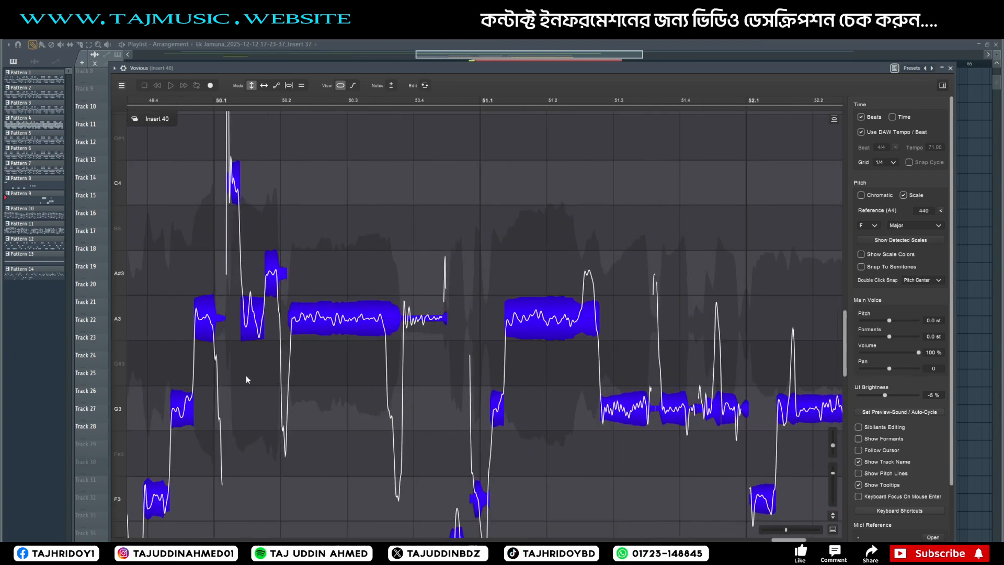
scroll(486, 334, up, 1)
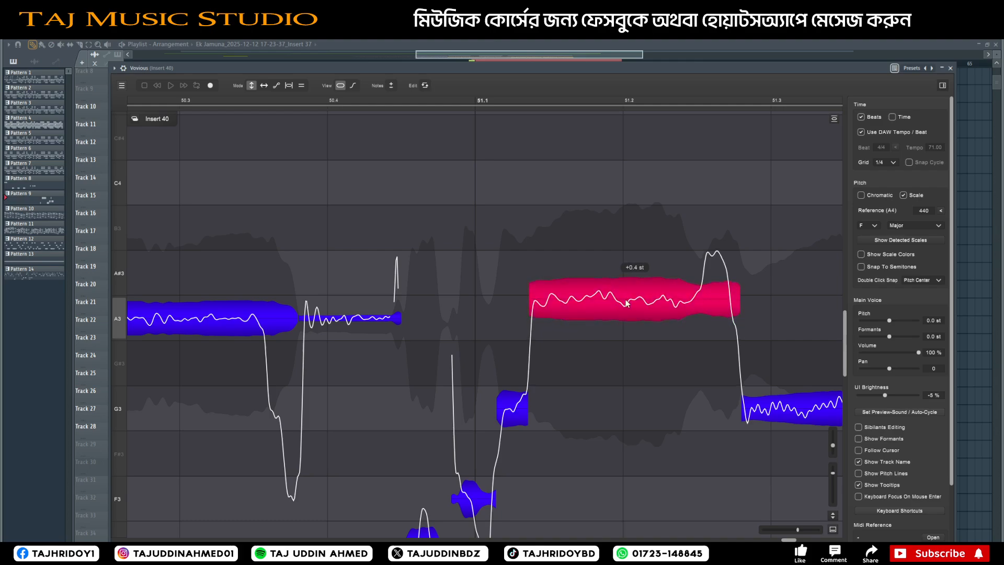
drag(627, 303, 636, 323)
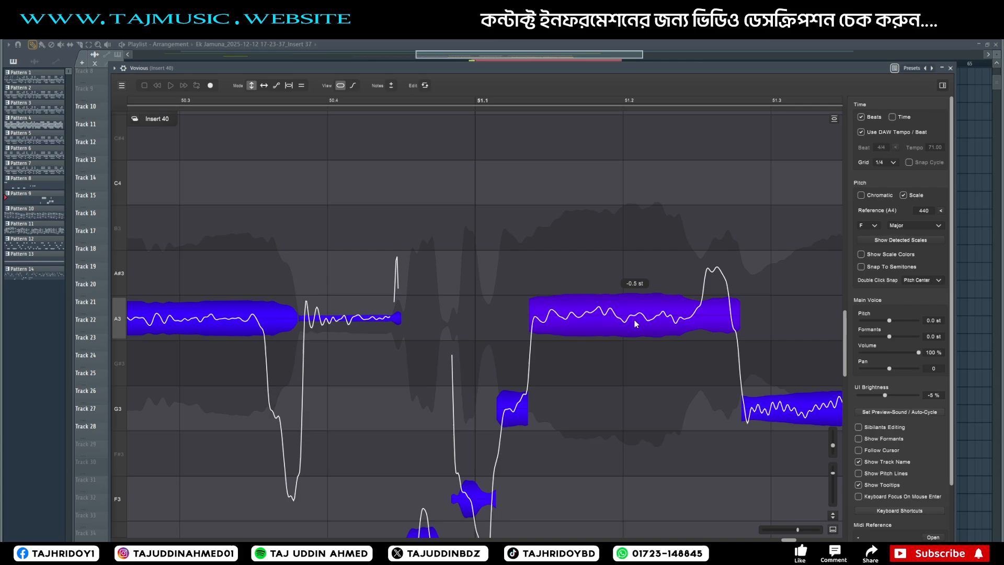
click(630, 320)
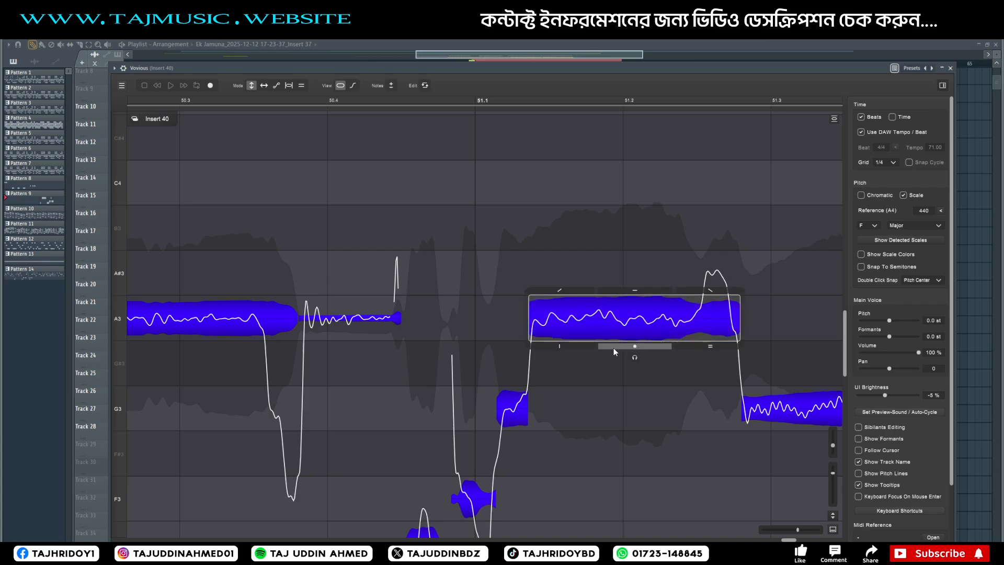
drag(633, 319, 632, 296)
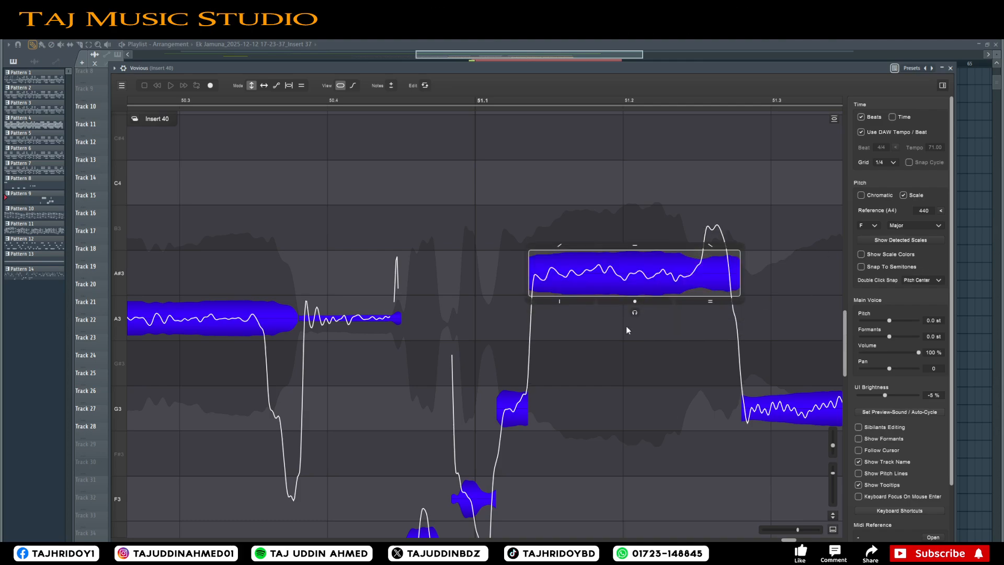
drag(601, 303, 604, 325)
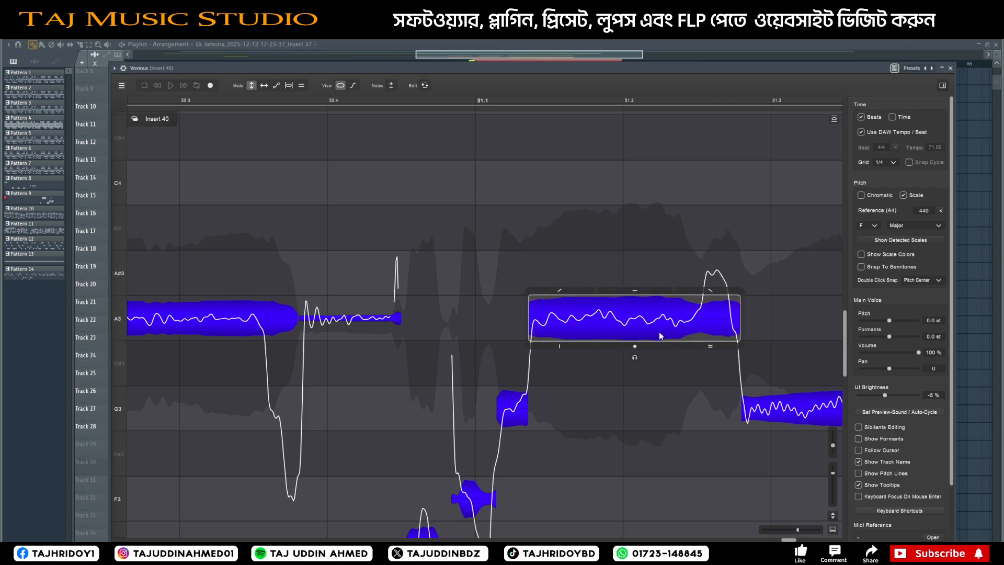
Step: Turn on the display of scale colors for the F Major pitch grid
click(861, 255)
scroll(473, 337, down, 3)
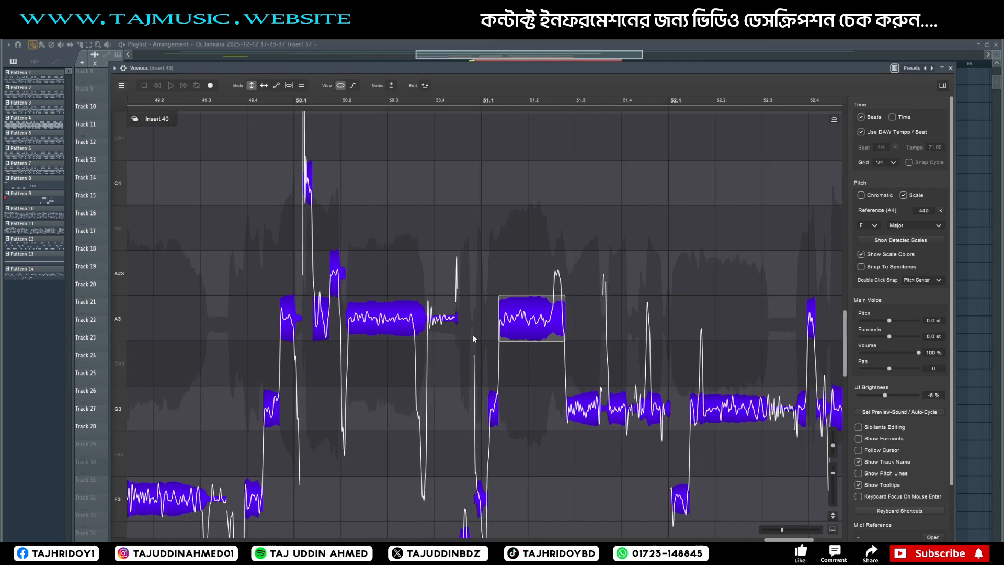
scroll(472, 335, down, 6)
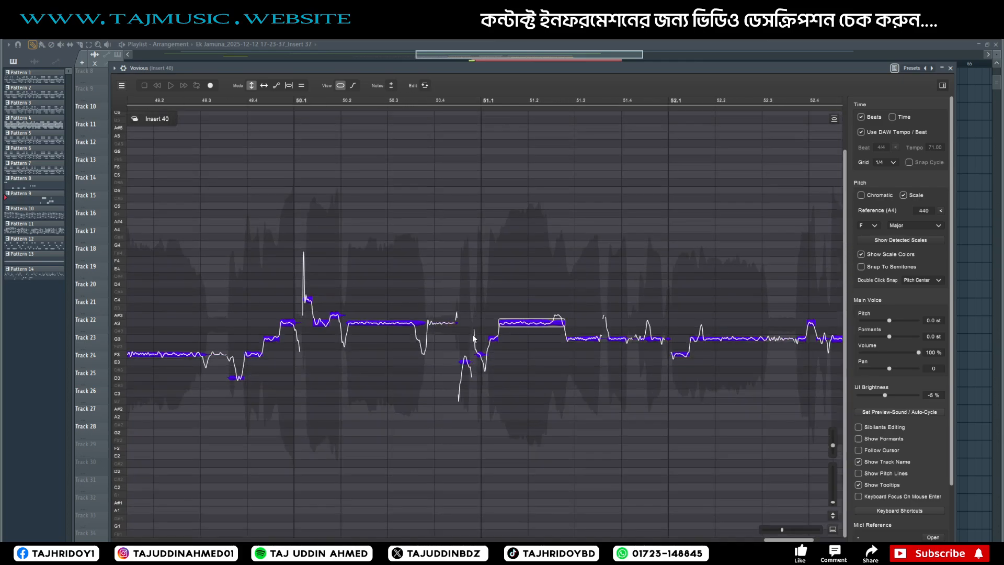
Step: Audition the start of the vocal and raise the out-of-scale D#3 note just after 48.4 to E3
scroll(473, 337, up, 2)
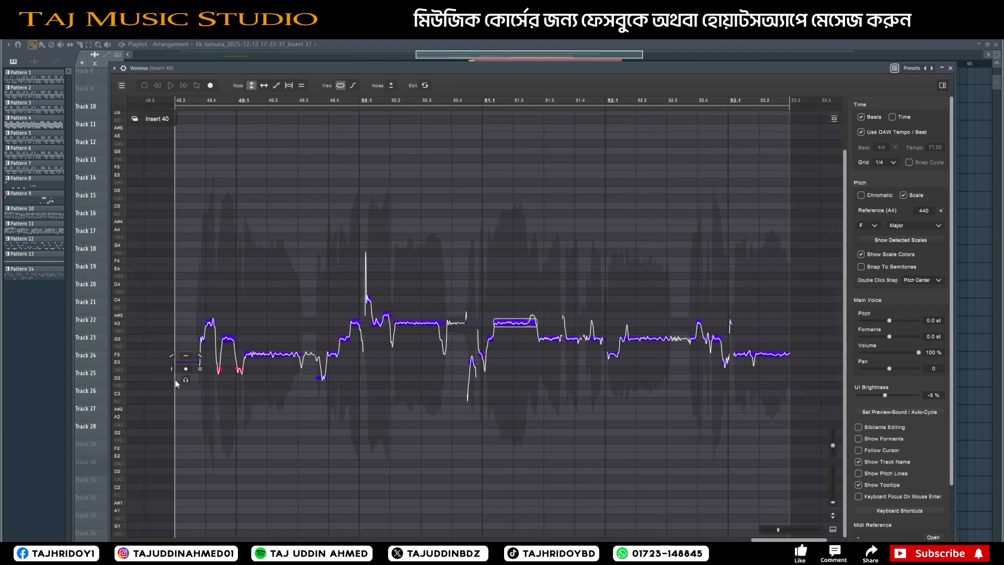
scroll(491, 500, up, 1)
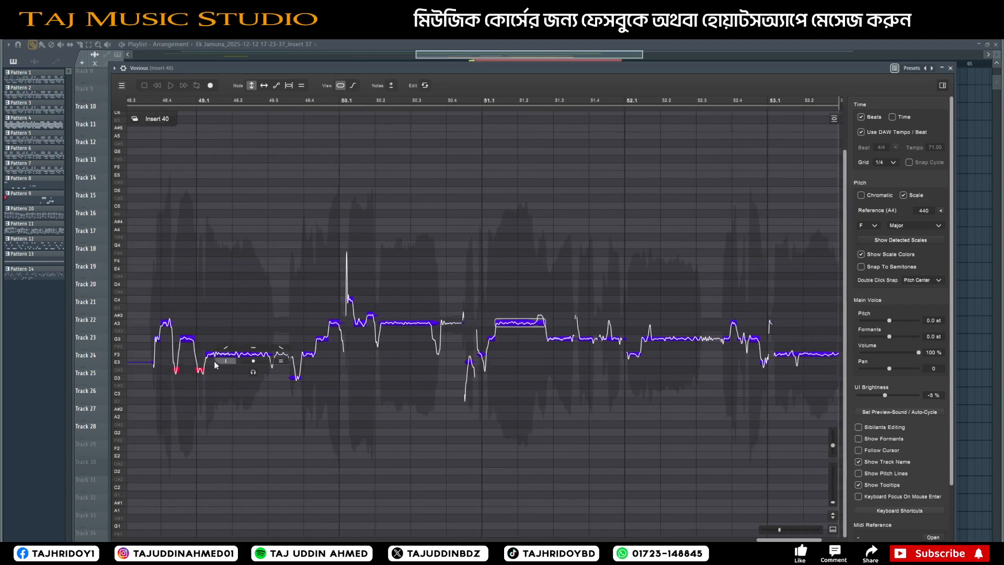
mouse_move(773, 531)
mouse_down()
mouse_move(793, 530)
mouse_move(762, 539)
mouse_up()
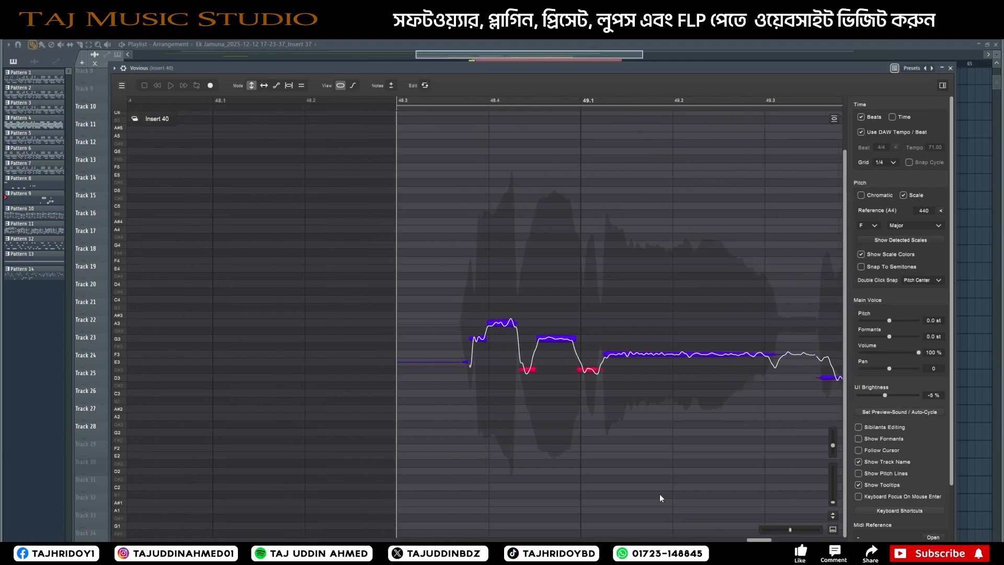
scroll(585, 410, up, 5)
scroll(581, 445, up, 2)
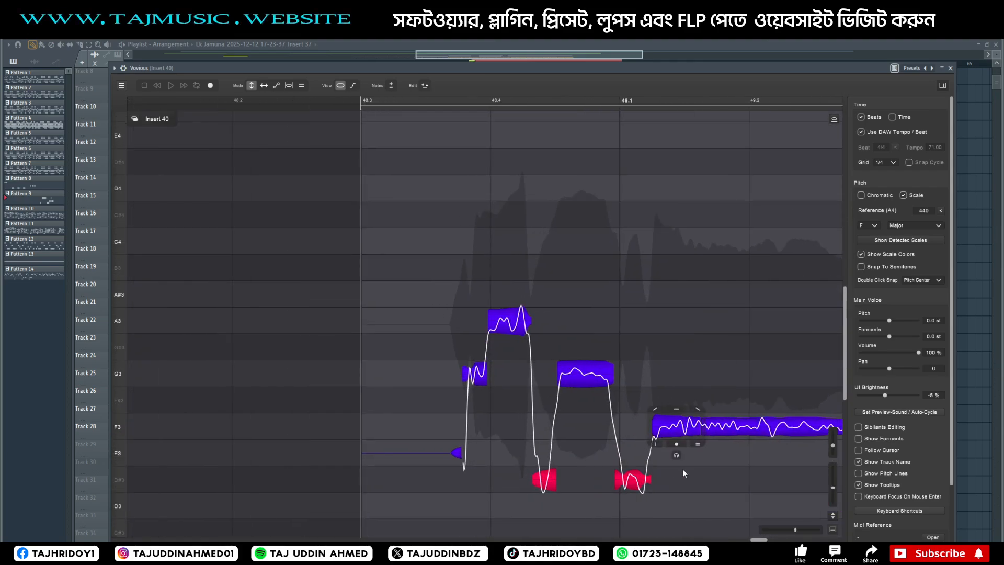
mouse_move(629, 474)
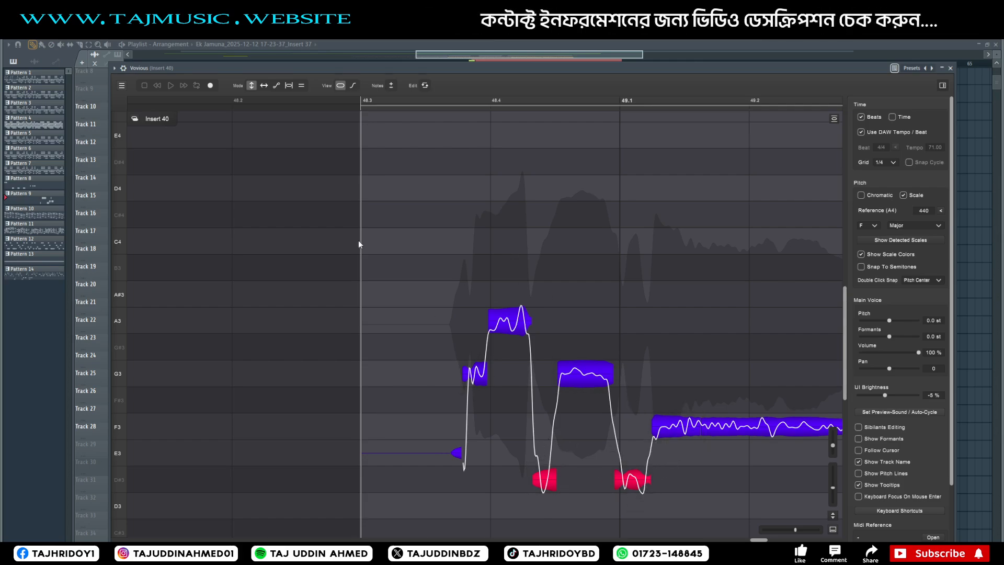
key(space)
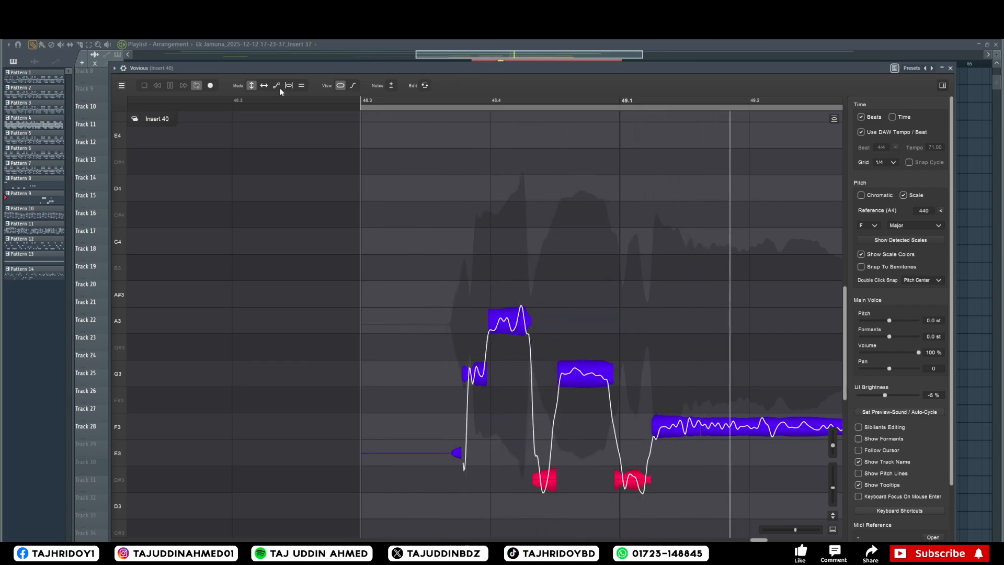
key(space)
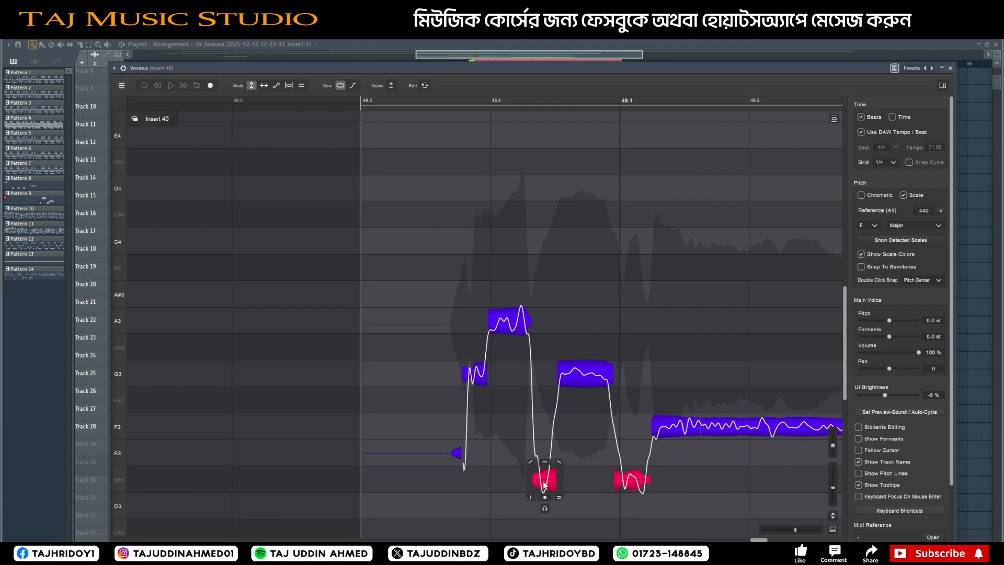
drag(544, 485, 542, 456)
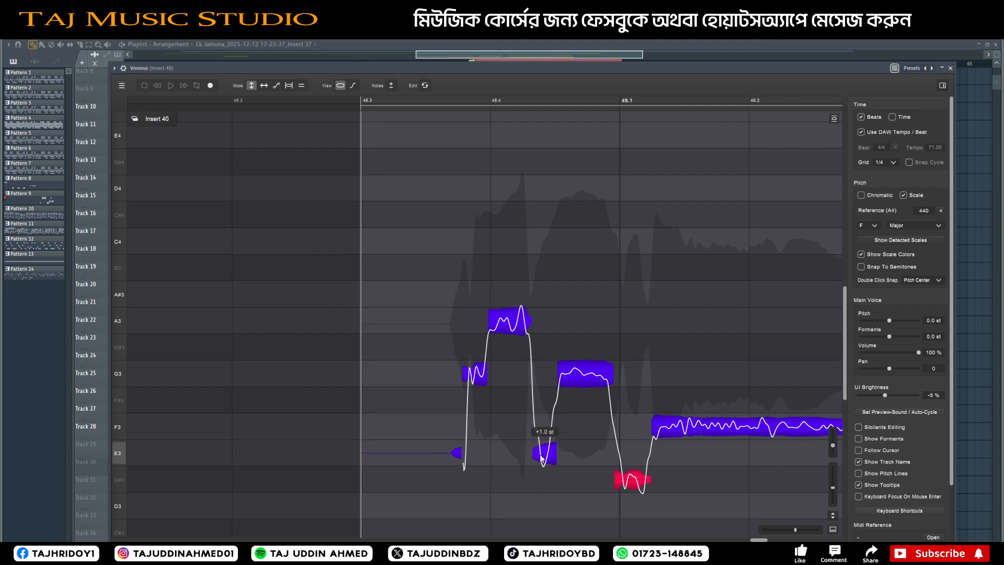
Step: Raise the out-of-scale D#3 note at 49.1 to F3, trying it on E3 first and auditioning both versions
mouse_move(652, 482)
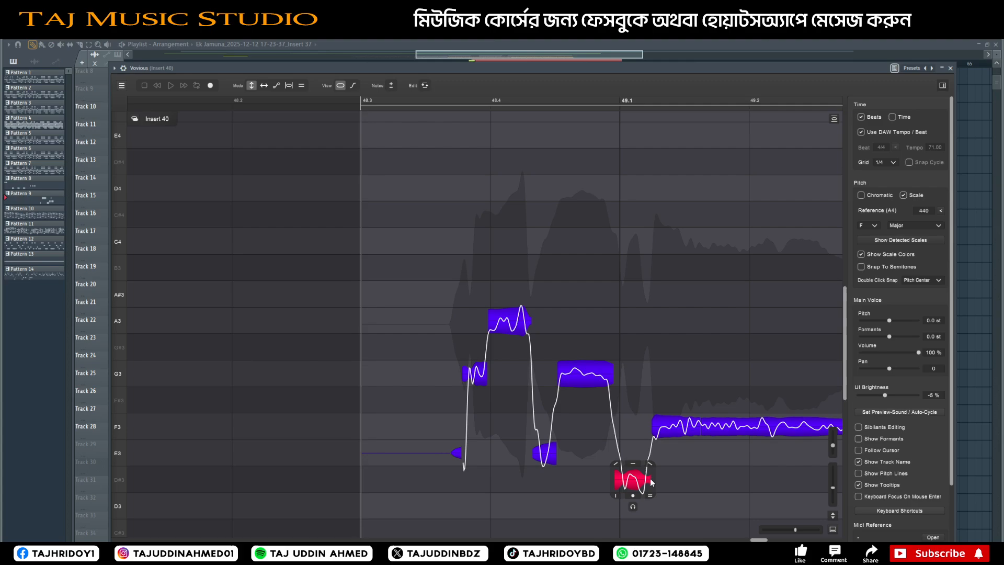
drag(634, 482, 637, 454)
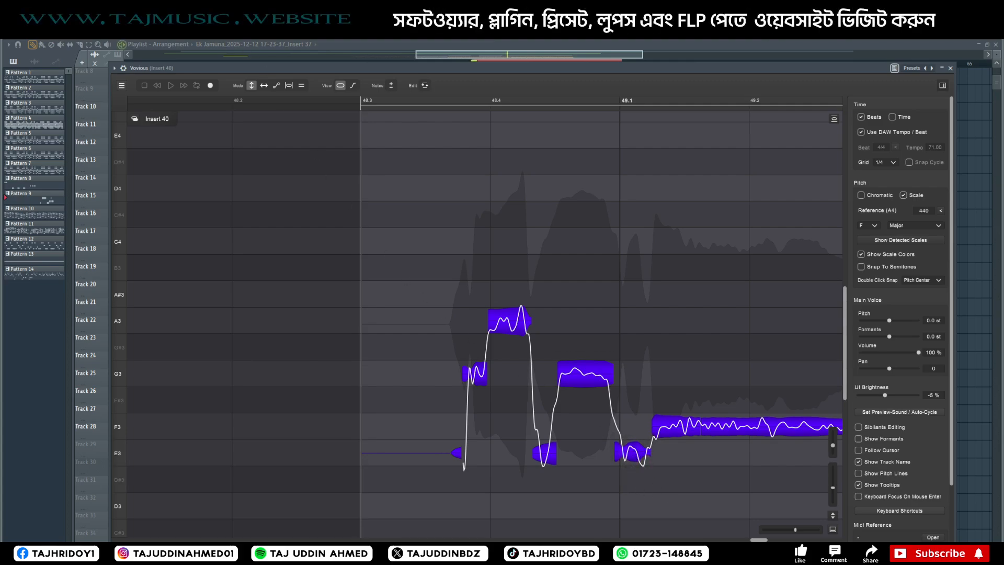
key(space)
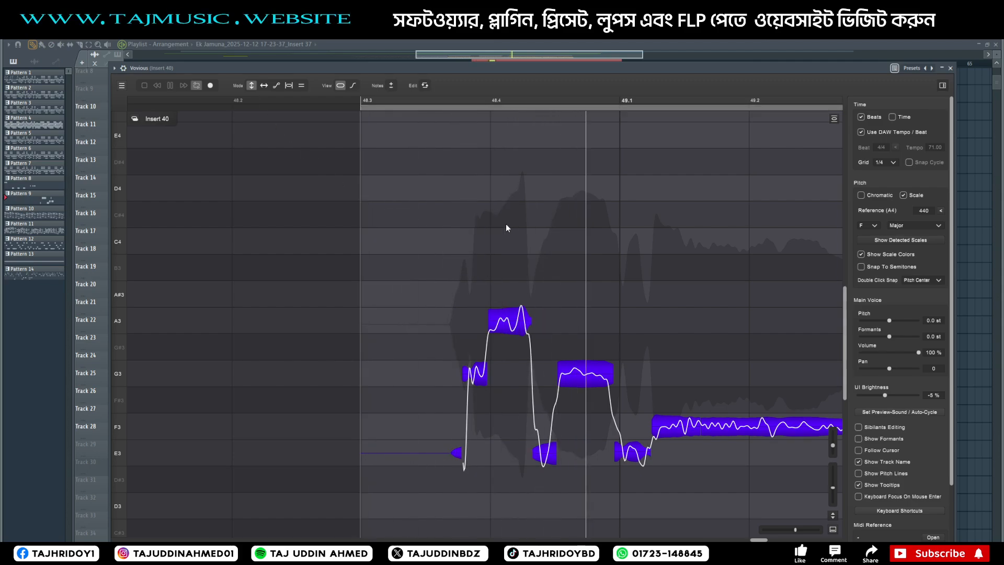
drag(634, 454, 629, 430)
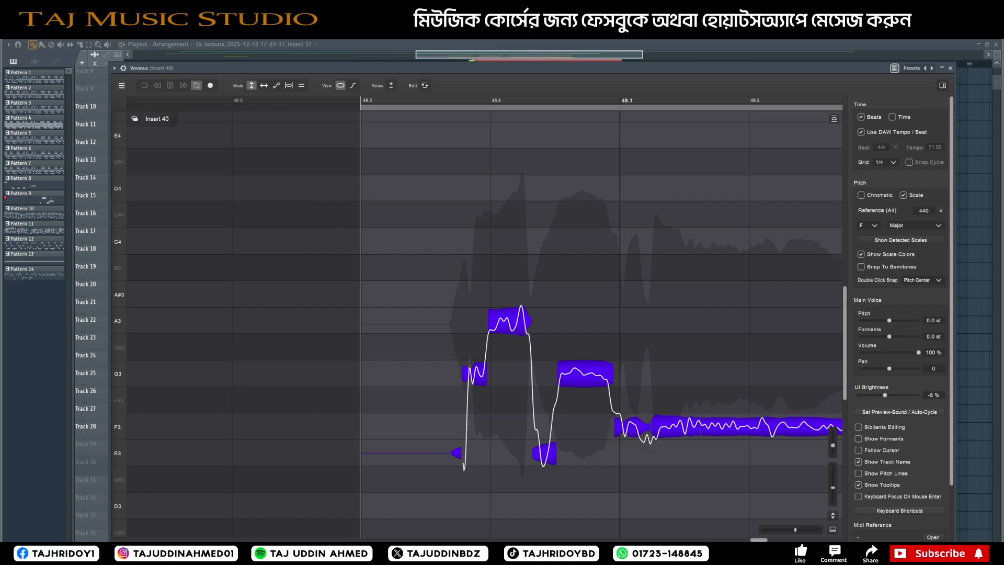
key(space)
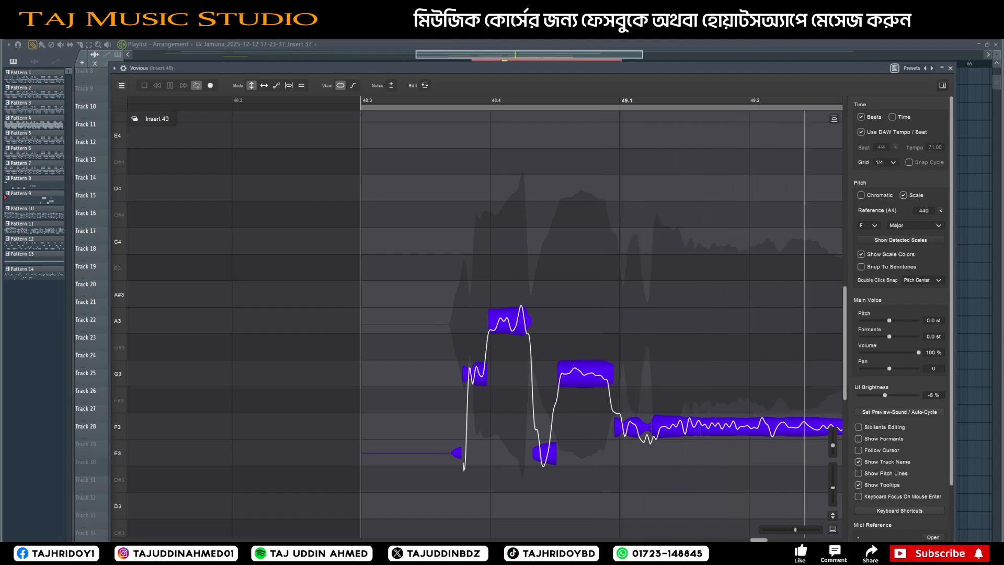
Step: Delete the thin, flat E3 note between 48.3 and 48.4 before the vocal begins, and stop playback
mouse_move(379, 440)
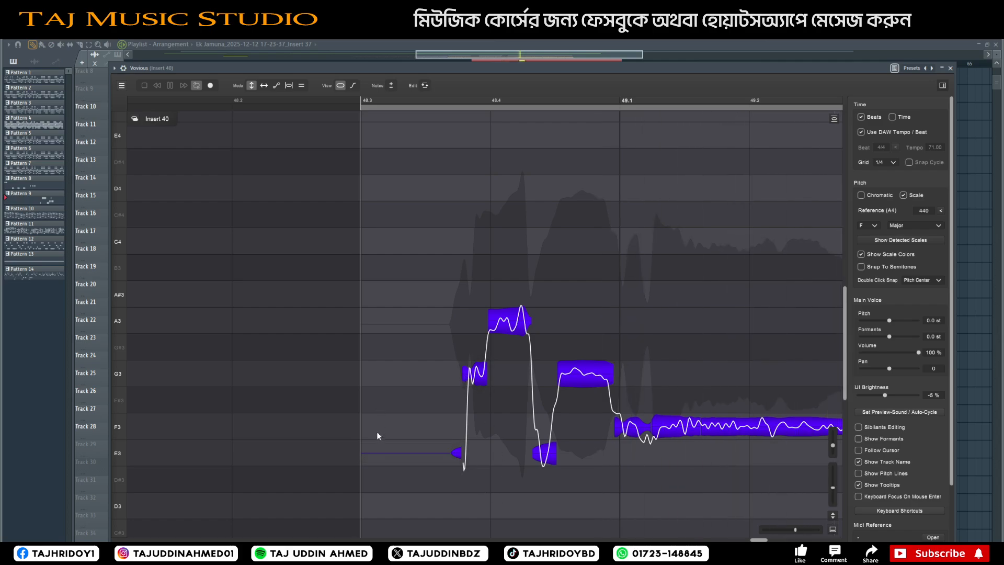
key(Delete)
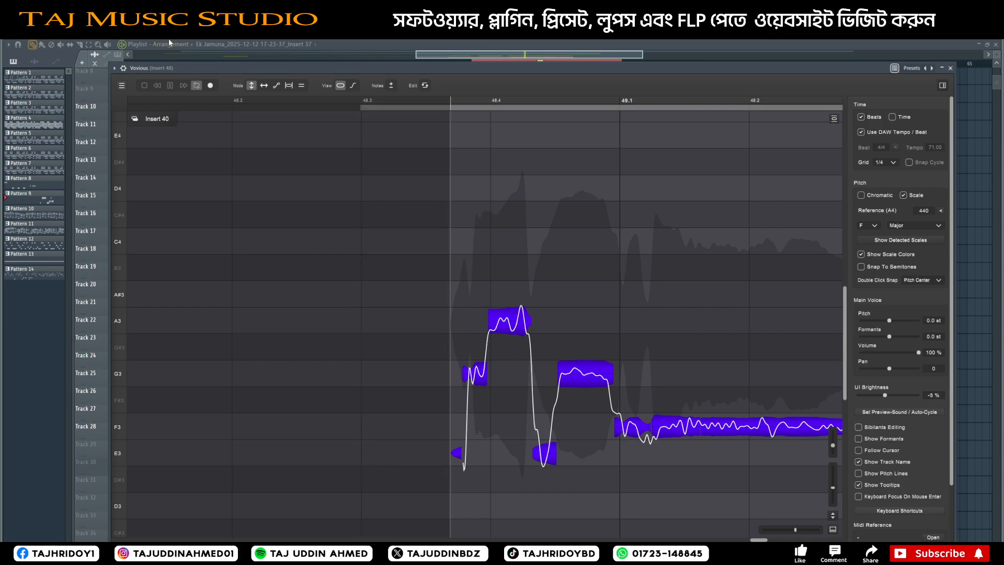
key(space)
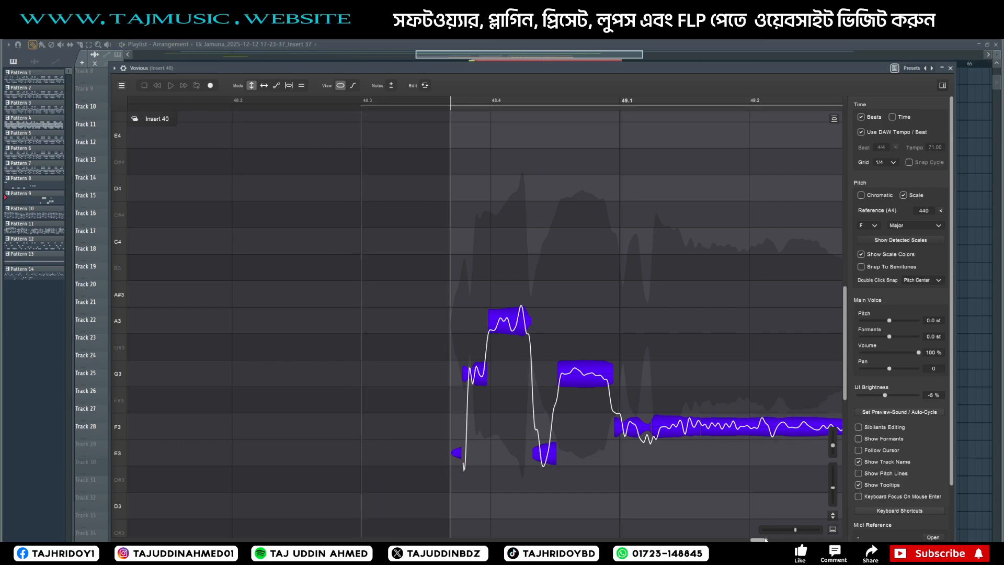
Step: Run Automatic Pitch Correction with Notes at 100 % and Amount at 0 %, and reopen it for all notes selected
drag(764, 540, 786, 539)
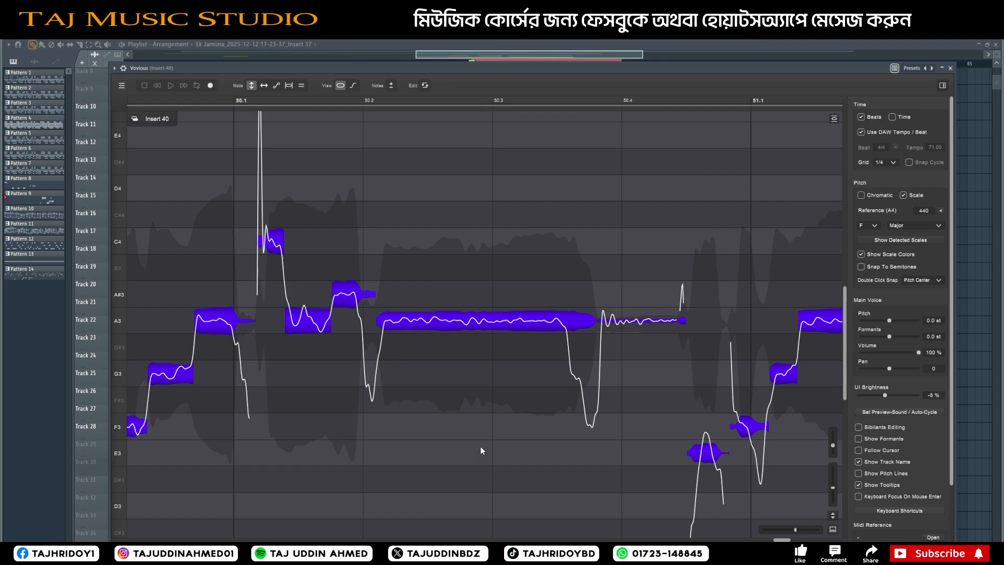
mouse_move(419, 319)
click(833, 119)
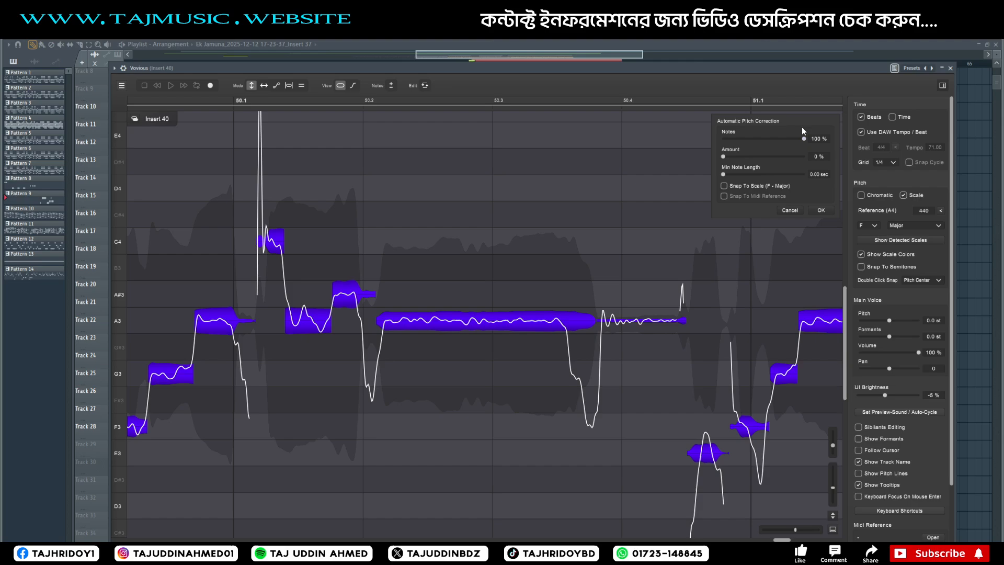
drag(801, 141, 809, 141)
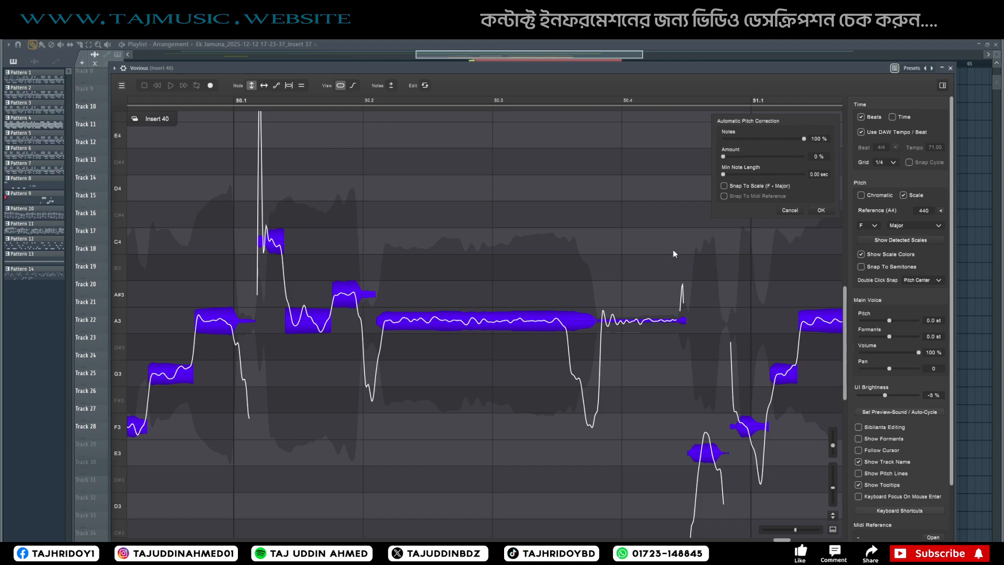
click(820, 210)
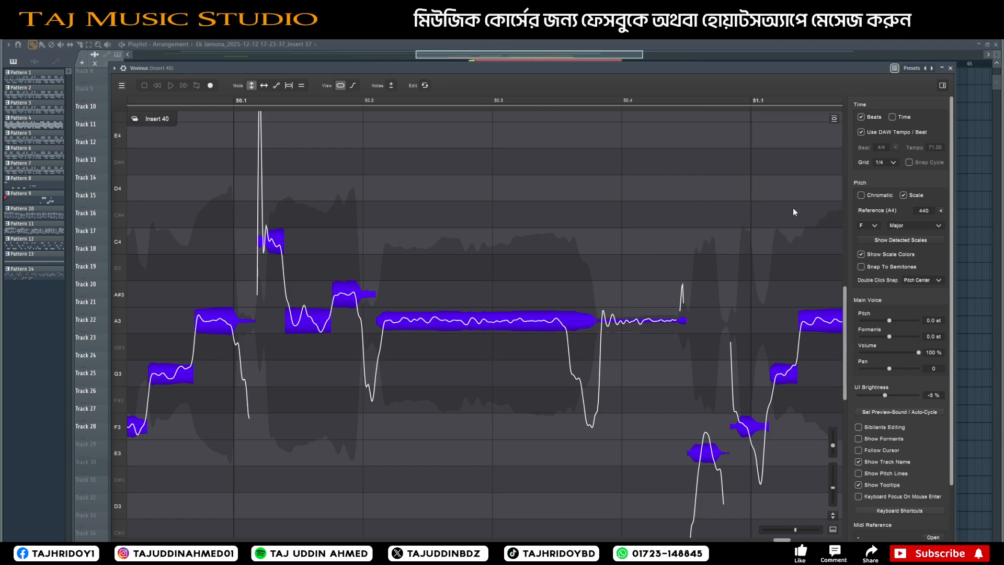
click(834, 119)
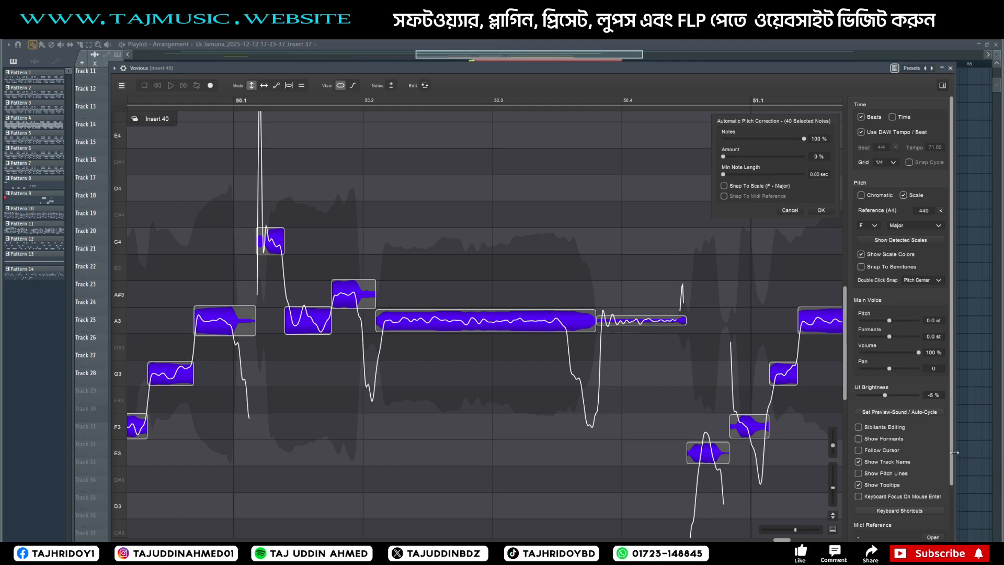
Step: Turn on Sibilants Editing for the captured vocal
scroll(951, 450, down, 1)
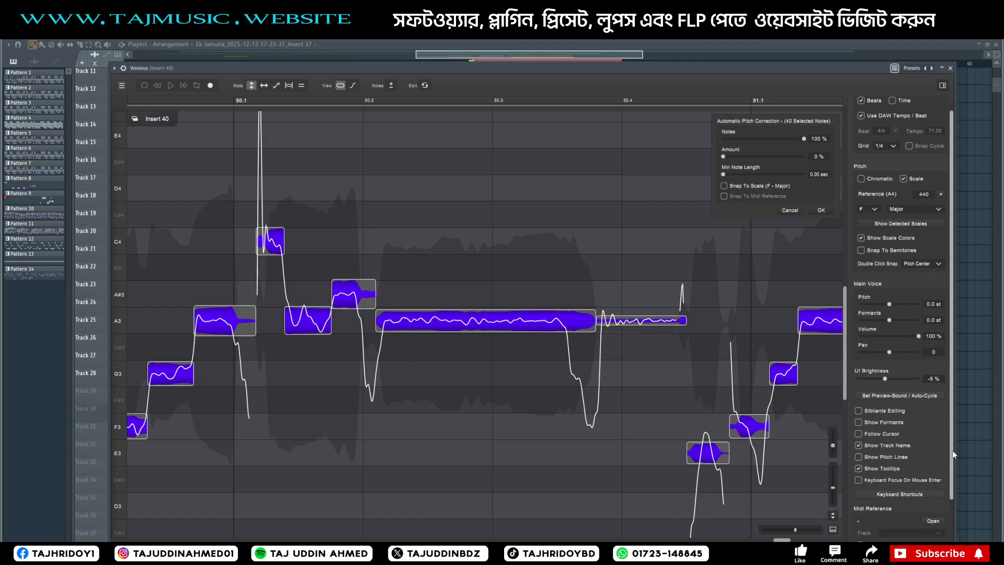
click(859, 412)
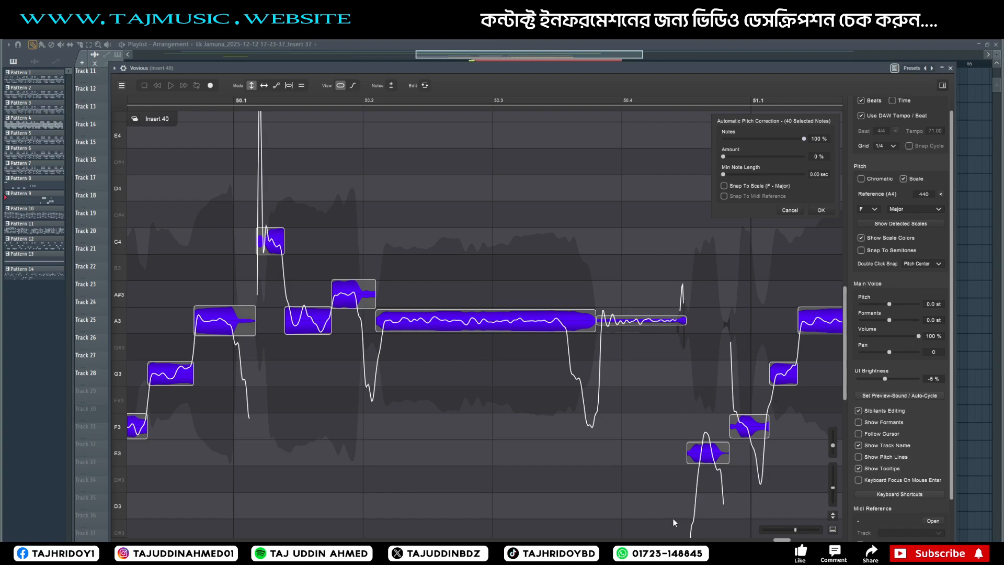
drag(781, 539, 759, 540)
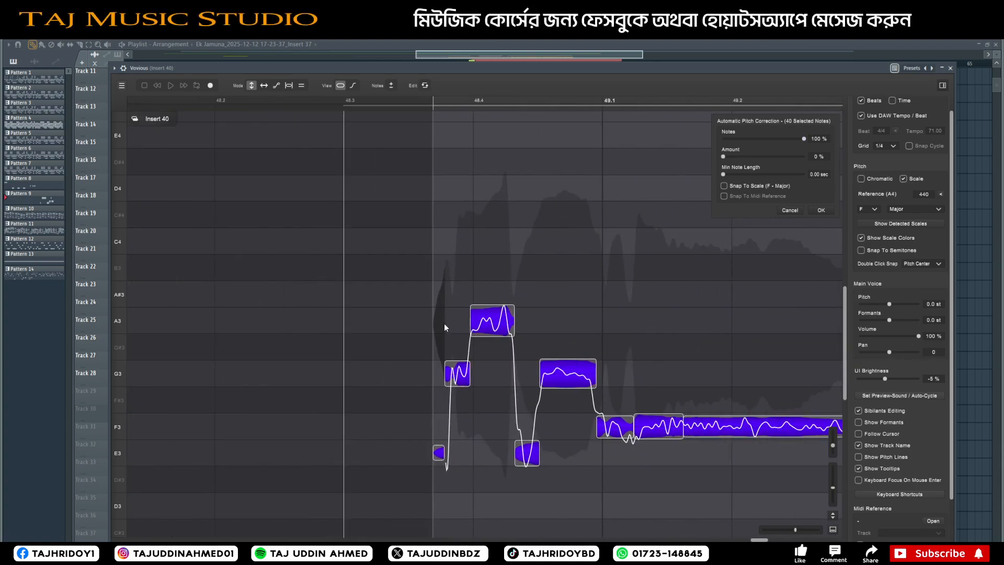
click(886, 409)
click(301, 86)
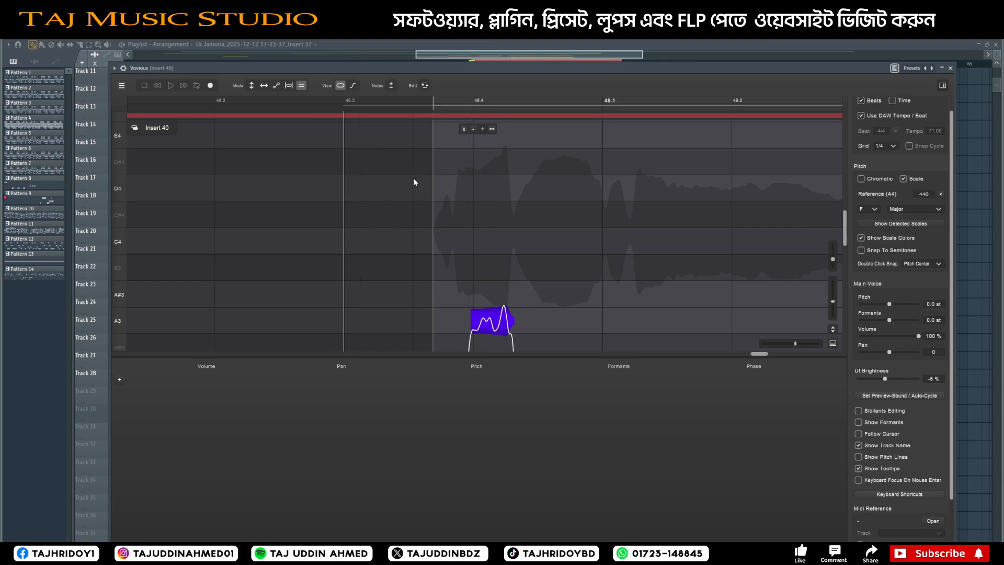
click(251, 86)
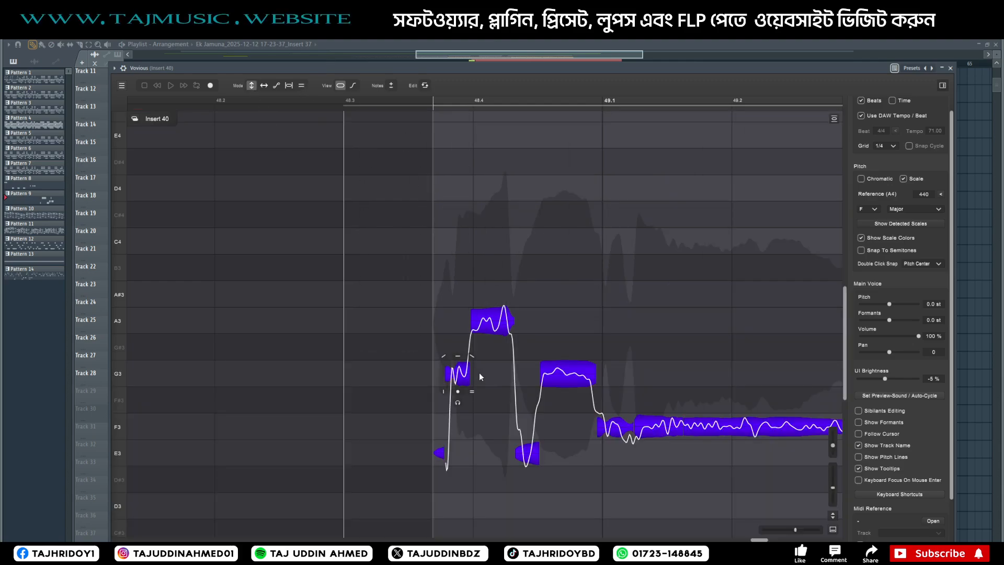
Step: Lower the sibilants level of the thin A3 note around 50.4, trying about -11 dB
drag(760, 540, 787, 540)
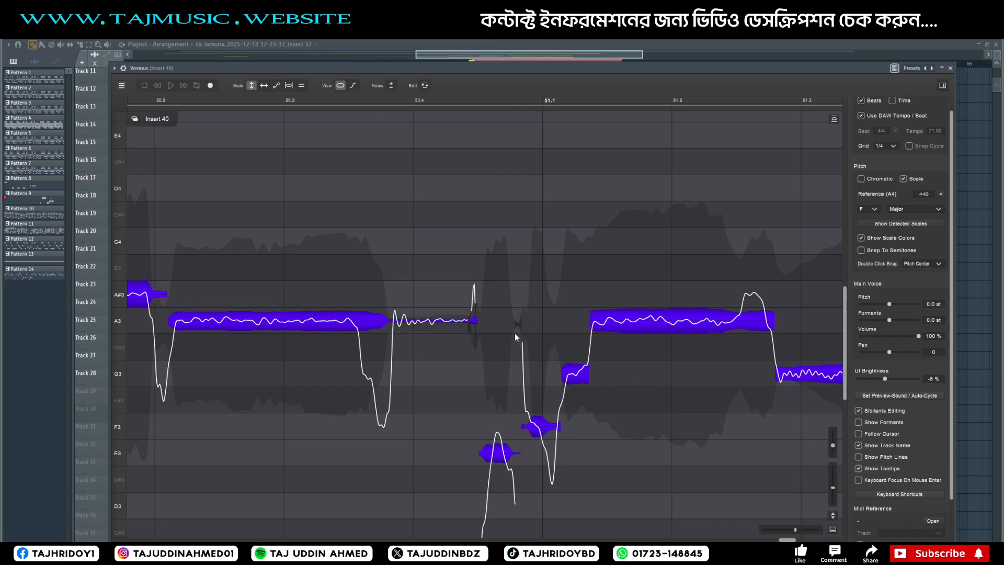
key(space)
mouse_move(242, 68)
mouse_down()
mouse_move(214, 68)
mouse_move(234, 69)
mouse_up()
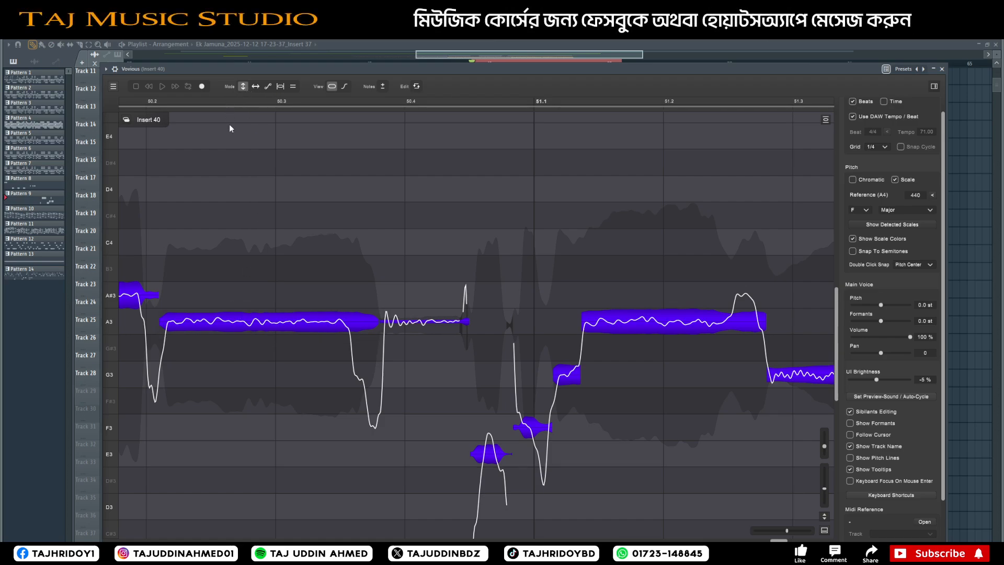
mouse_move(232, 360)
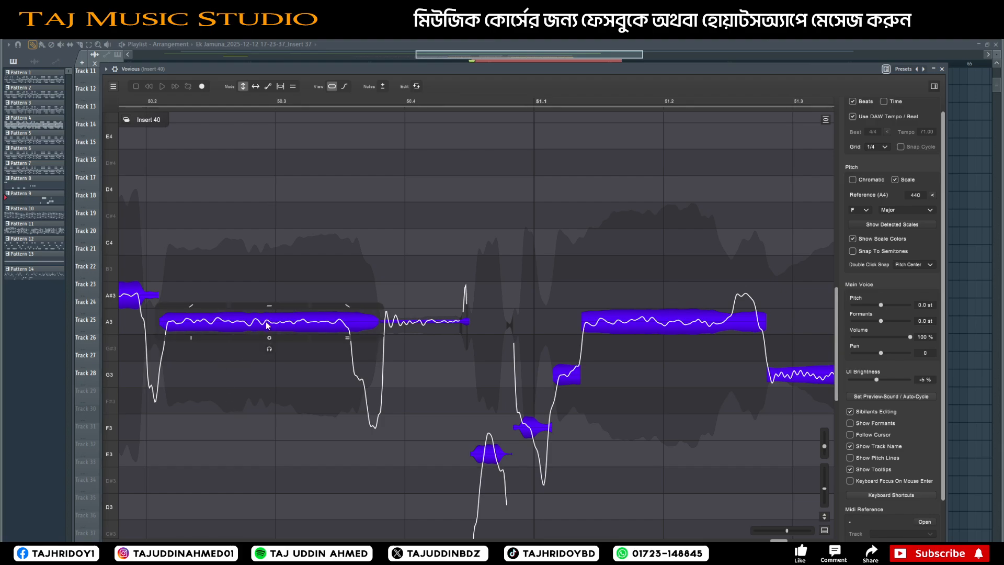
mouse_move(266, 325)
mouse_down()
mouse_move(268, 298)
mouse_move(269, 325)
mouse_up()
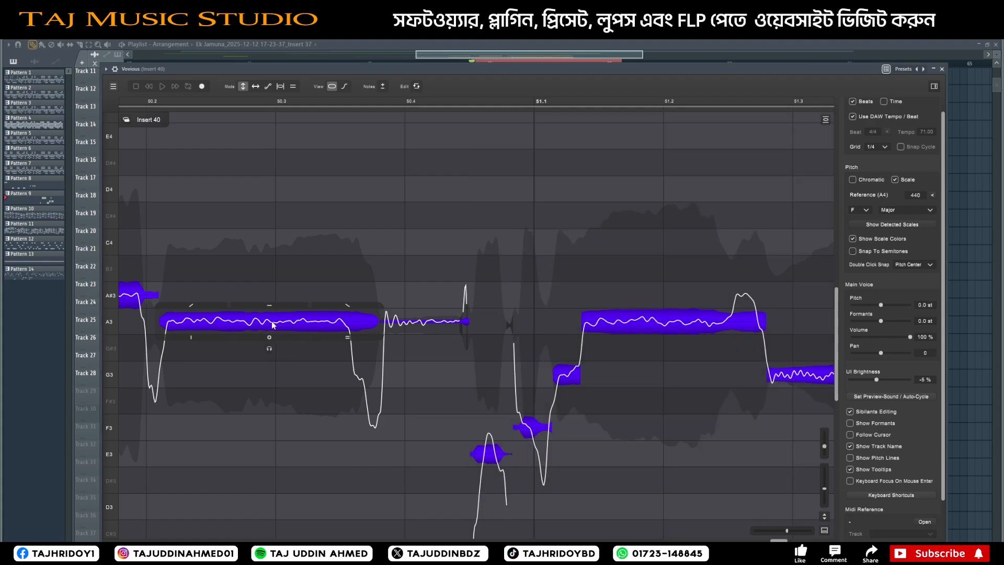
click(271, 338)
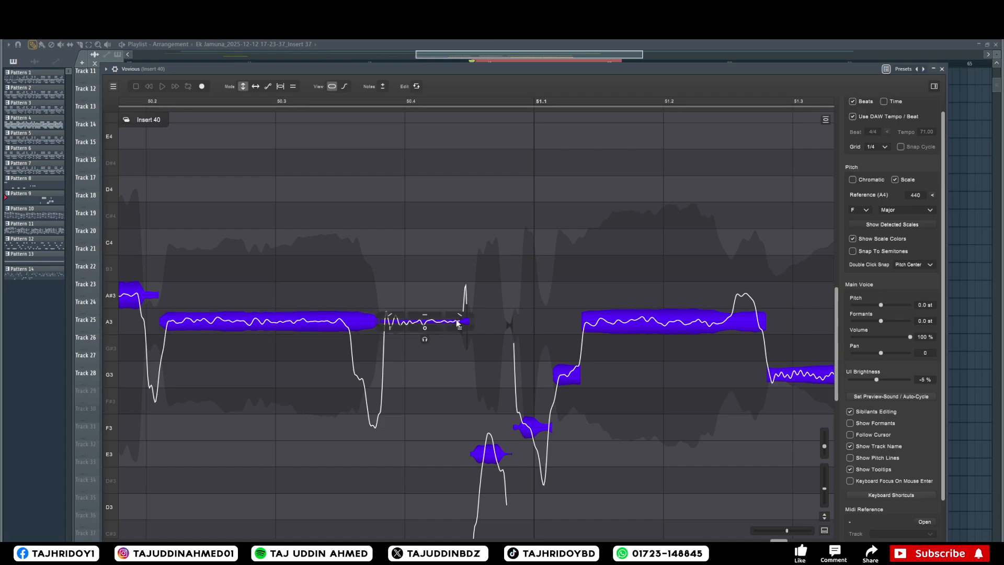
drag(425, 327, 437, 402)
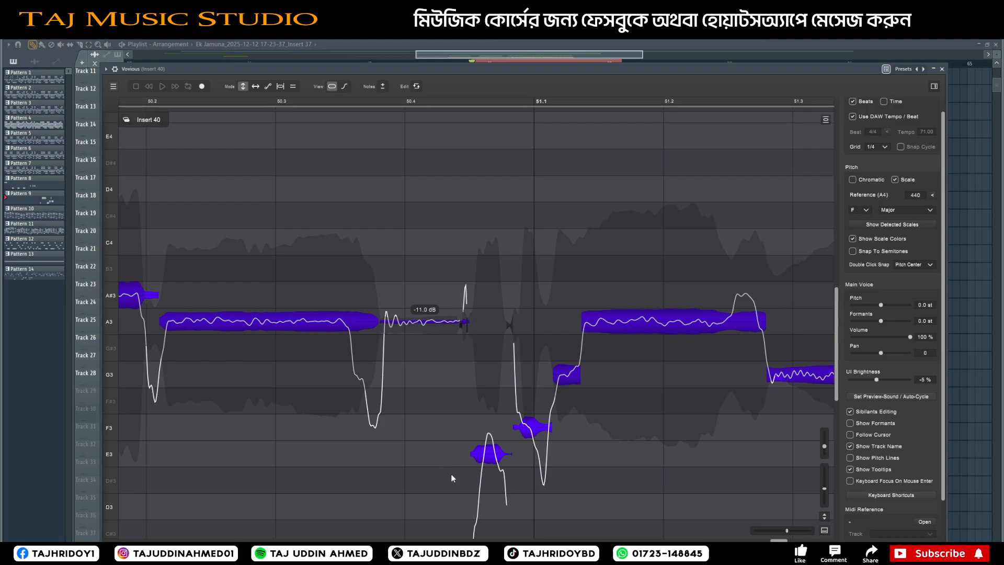
drag(430, 359, 422, 333)
drag(431, 399, 432, 397)
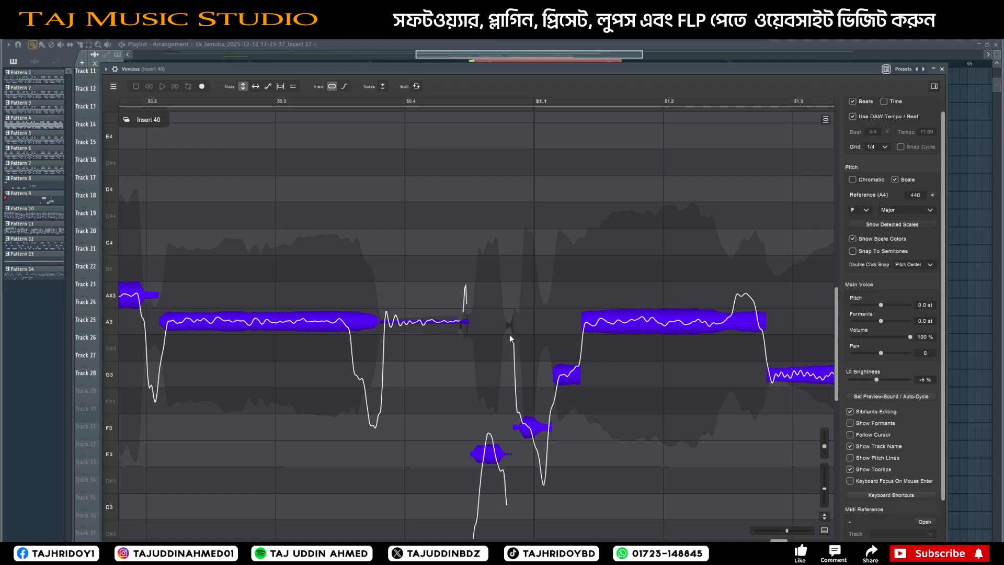
Step: Lower the sibilants level of the E3 note just before 51.1
mouse_move(531, 444)
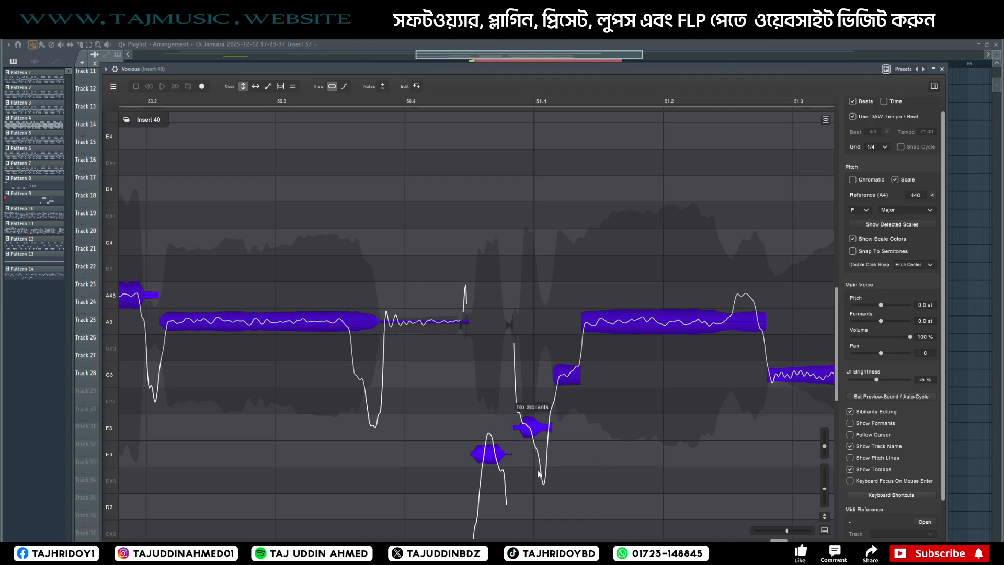
mouse_move(482, 462)
drag(495, 472, 498, 512)
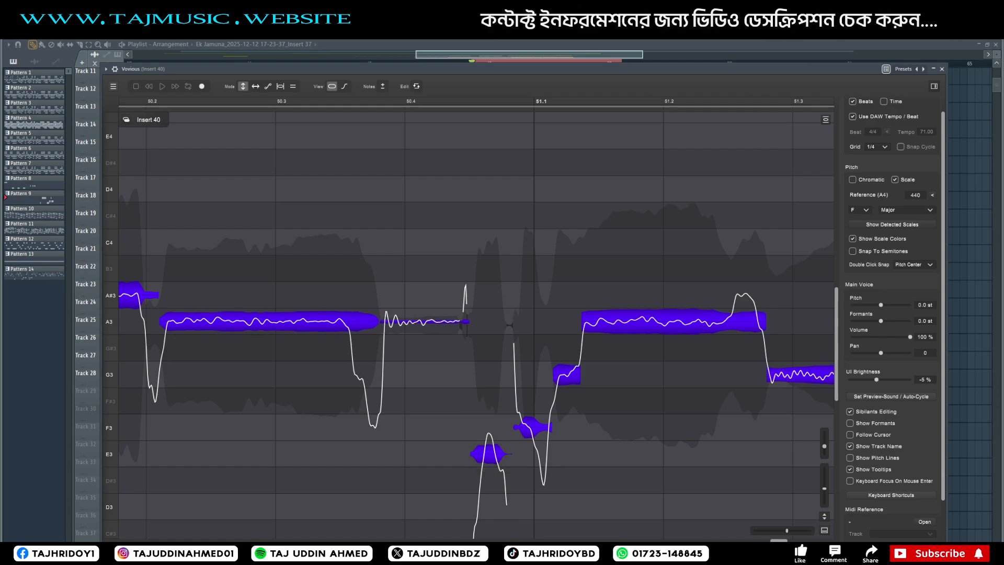
Step: Lower the sibilants level of the short E3 note at the start of the vocal, just before 48.4, and play back the result
drag(778, 541, 743, 541)
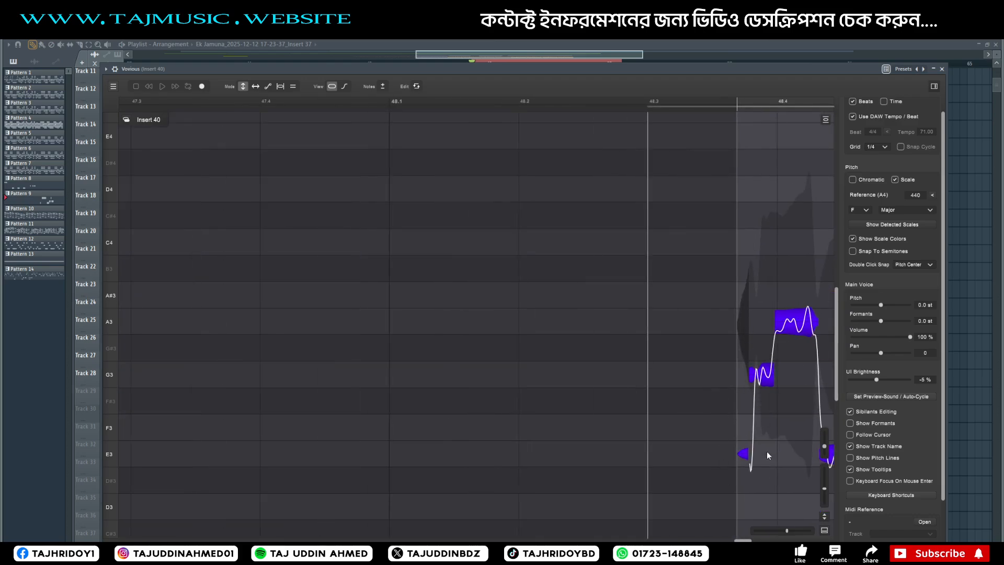
drag(743, 466, 745, 553)
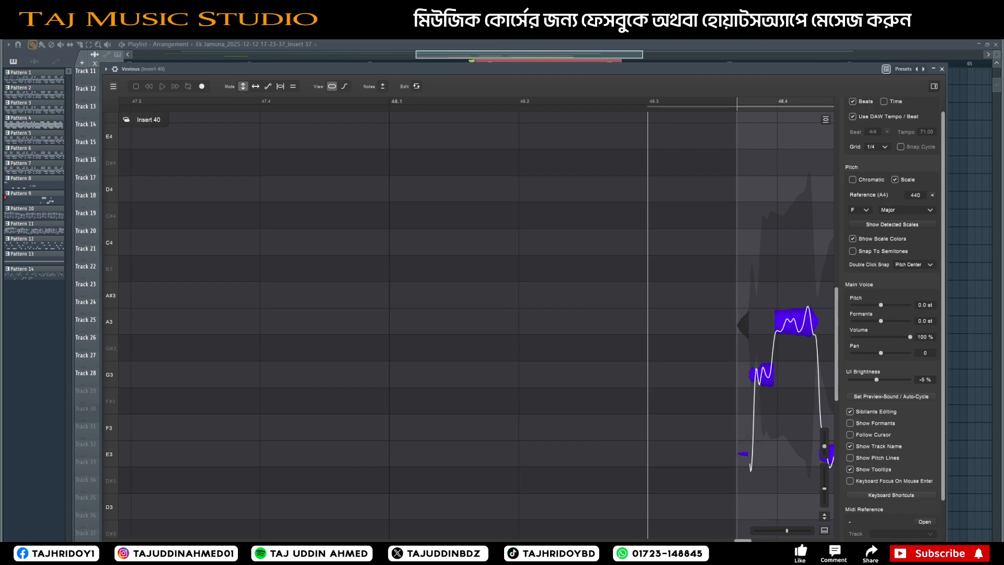
key(space)
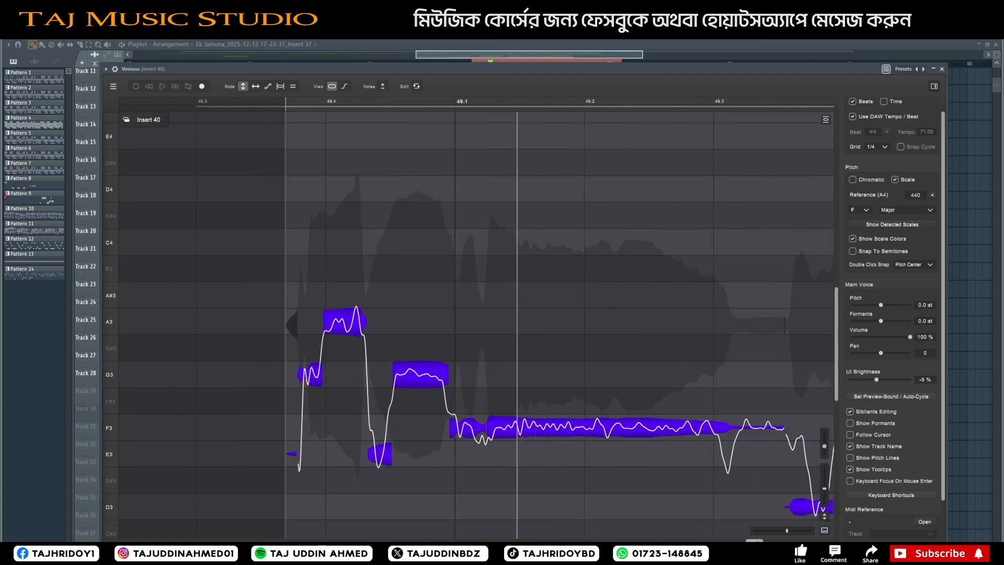
key(space)
Step: Lower the sibilants level at the tail of the A3 note just after 50.1 to -9.2 dB
scroll(476, 314, right, 5)
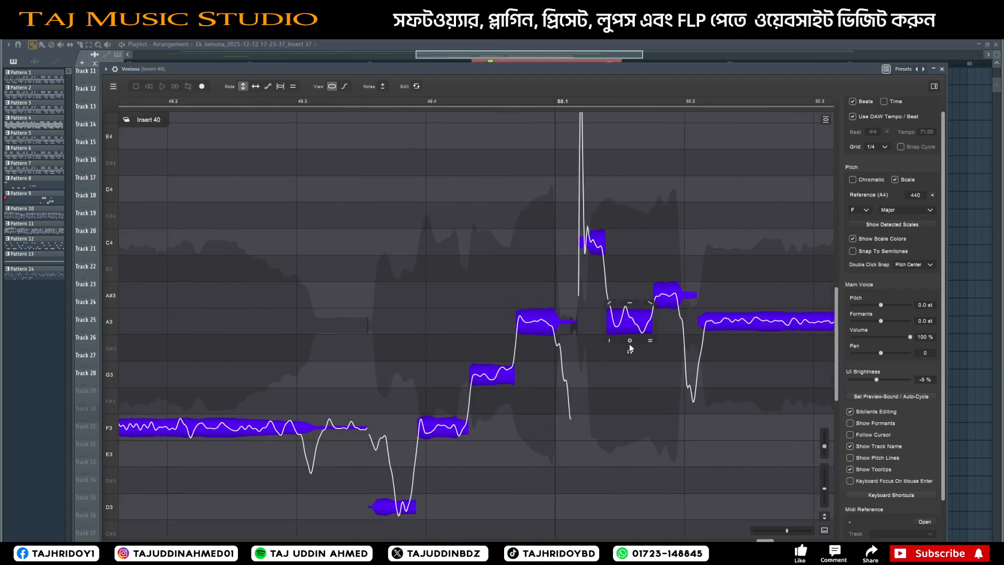
drag(562, 404, 570, 466)
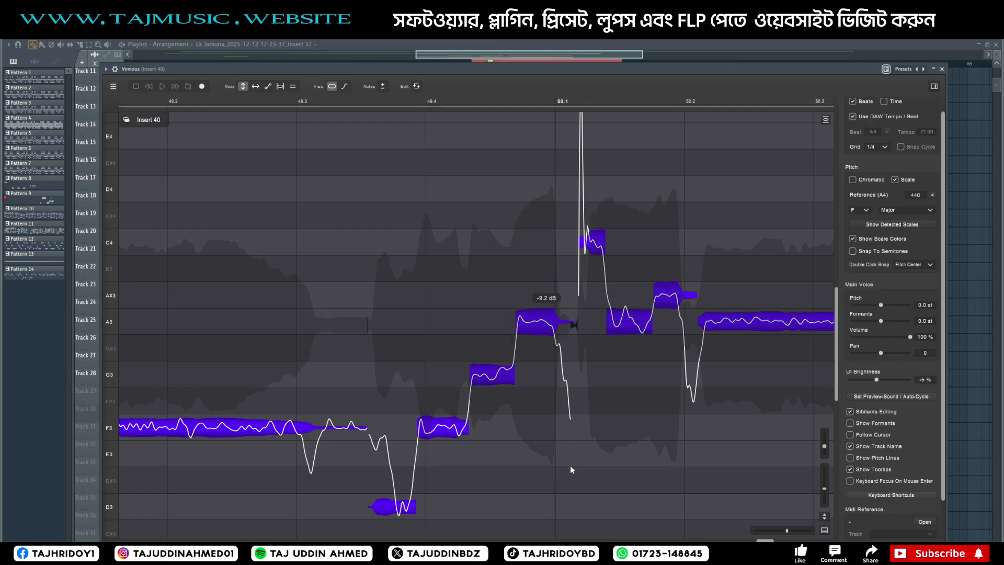
Step: Try moving the timing boundary between the long F3 note and the D3 note after 49.3 slightly earlier, and undo it
click(255, 87)
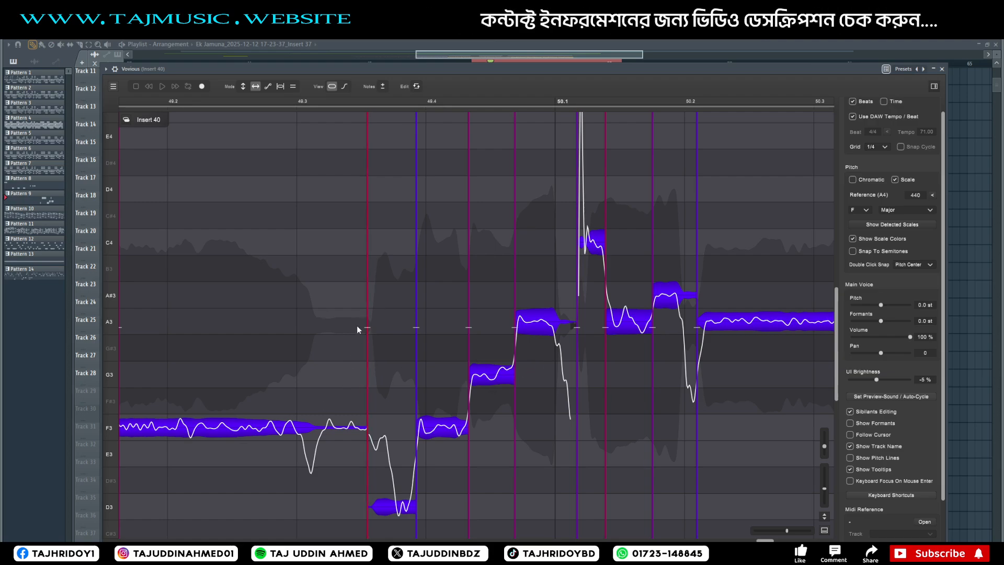
mouse_move(366, 326)
mouse_down()
mouse_move(326, 326)
mouse_move(373, 324)
mouse_move(359, 321)
mouse_up()
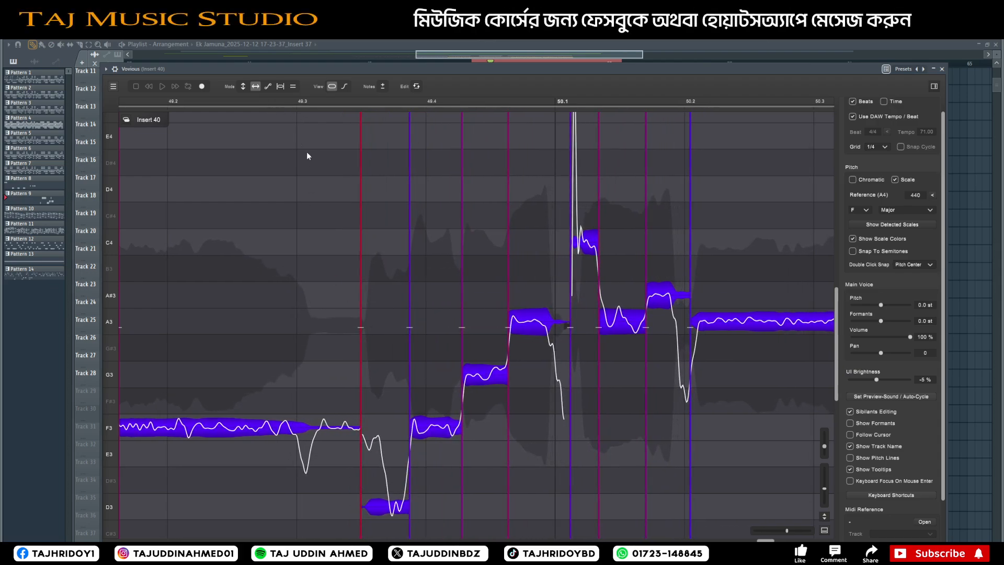
key(ctrl+z)
key(ctrl+z)
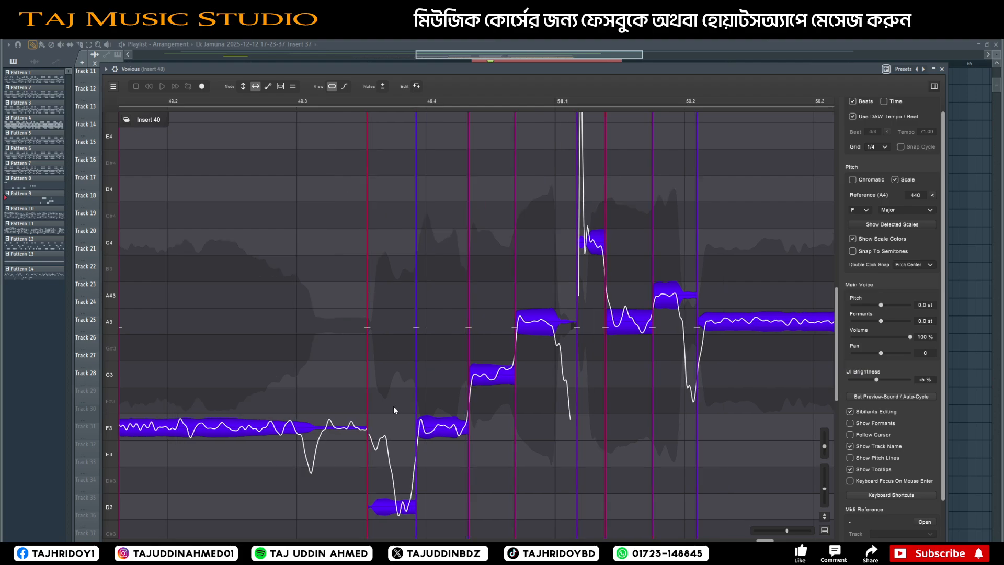
Step: In the pitch curve view, try redrawing the curves of the G3 and F3 notes around 49.4 as smooth rising lines
click(268, 86)
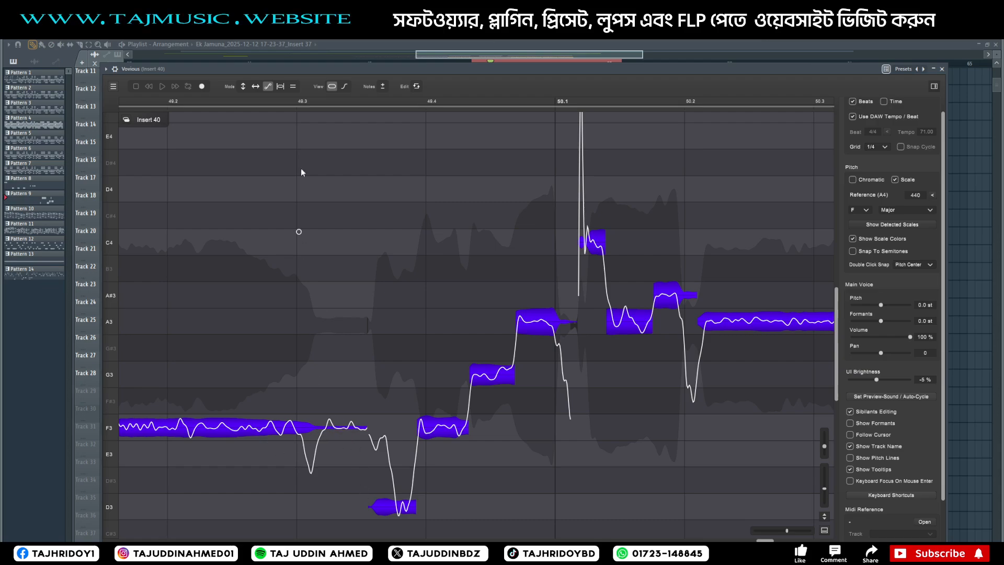
click(344, 86)
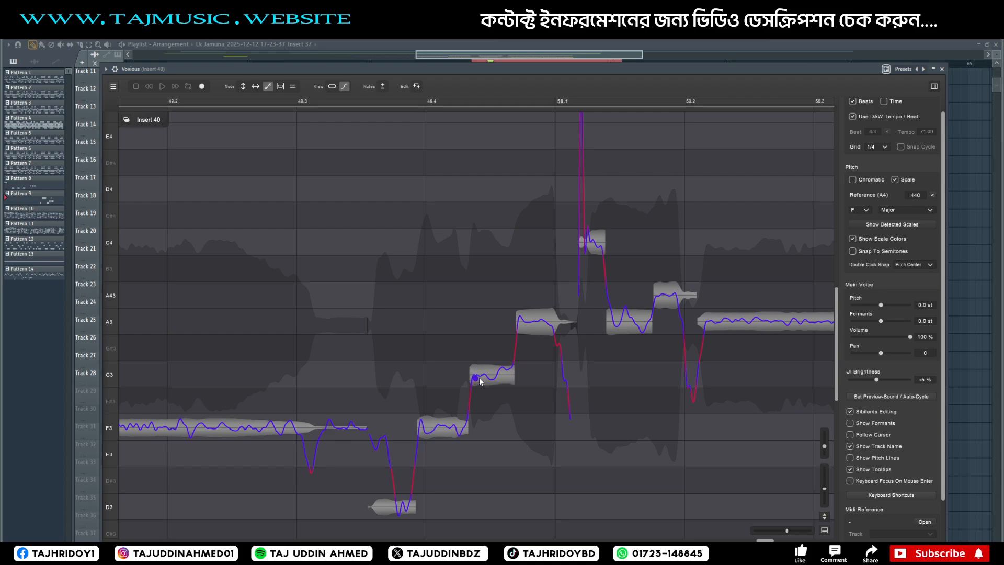
drag(501, 376, 469, 386)
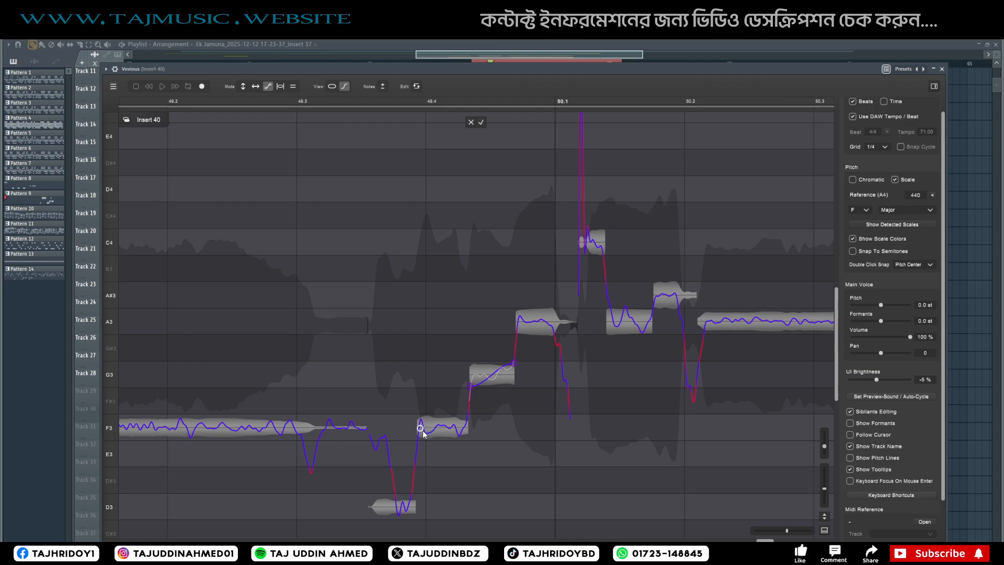
mouse_move(416, 438)
mouse_down()
mouse_move(450, 421)
mouse_move(465, 429)
mouse_move(462, 420)
mouse_up()
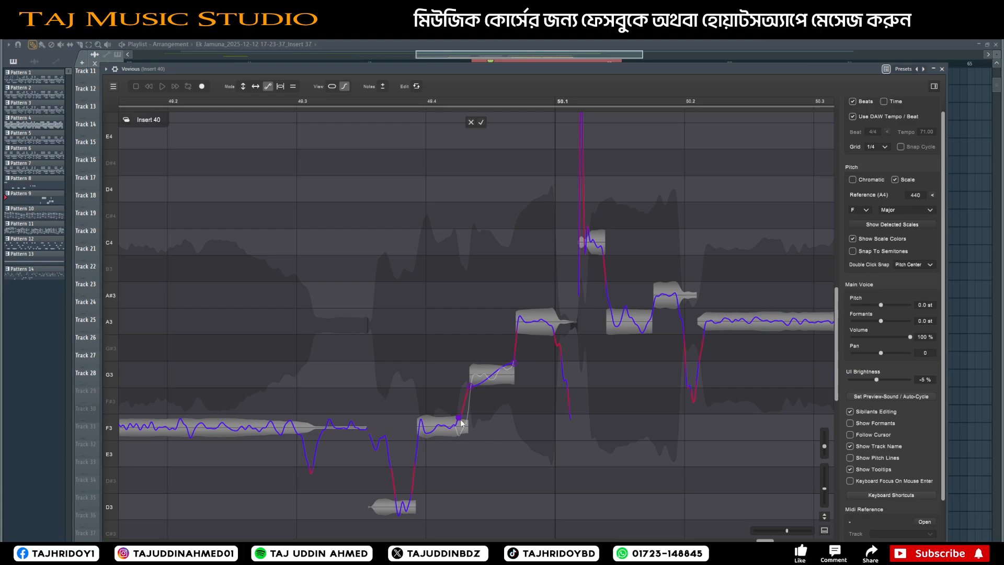
Step: Return to the notes view and try drawing a smooth pitch curve across the notes from about 49.2 to 50.3
click(331, 86)
mouse_move(513, 363)
mouse_down()
mouse_move(522, 326)
mouse_move(572, 306)
mouse_move(596, 245)
mouse_move(613, 244)
mouse_move(657, 296)
mouse_move(716, 316)
mouse_move(787, 321)
mouse_up()
drag(503, 113, 457, 111)
drag(124, 432, 245, 425)
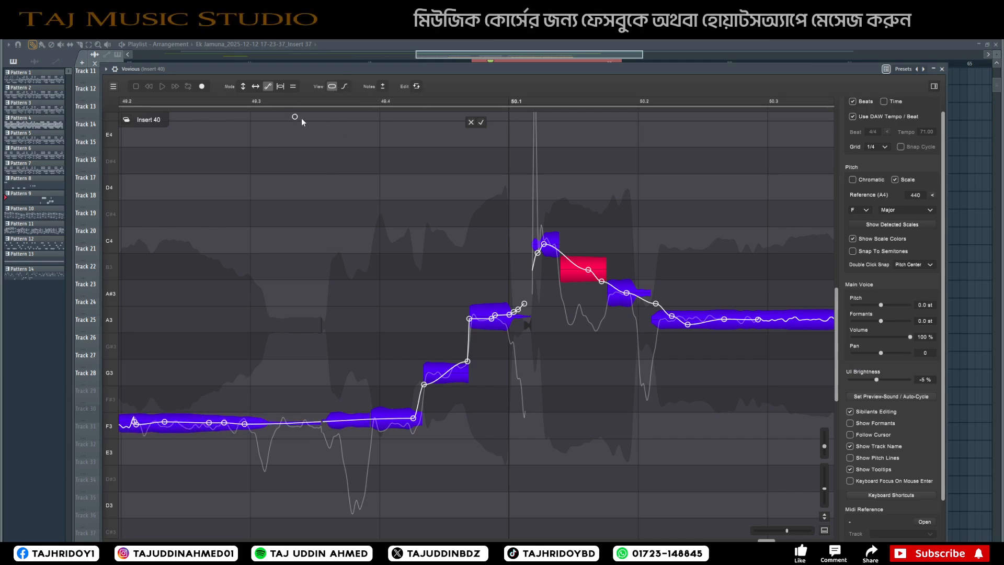
Step: Discard the drawn curve and try the adjustment handles on a short section of the long A3 note after 50.2
click(280, 86)
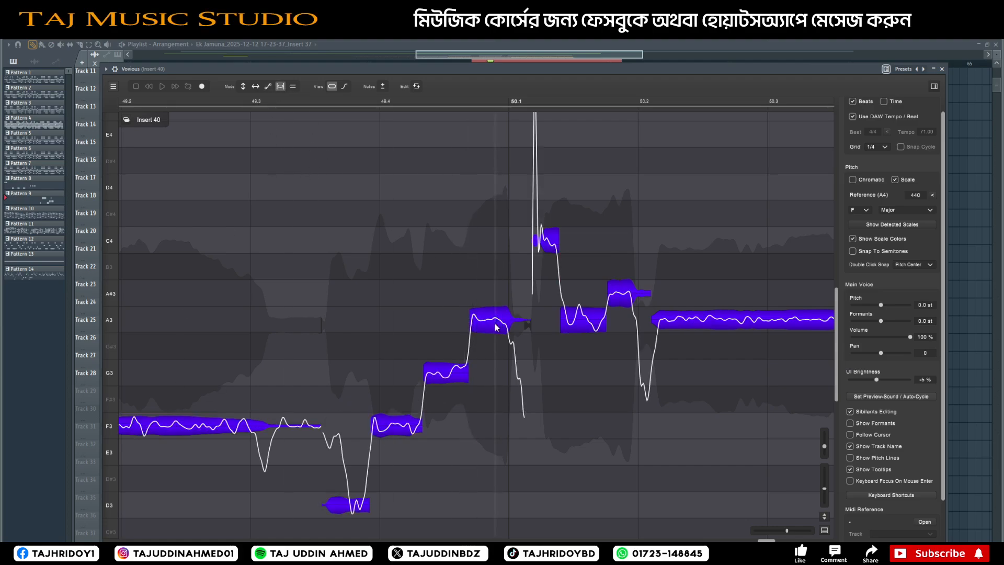
mouse_move(491, 320)
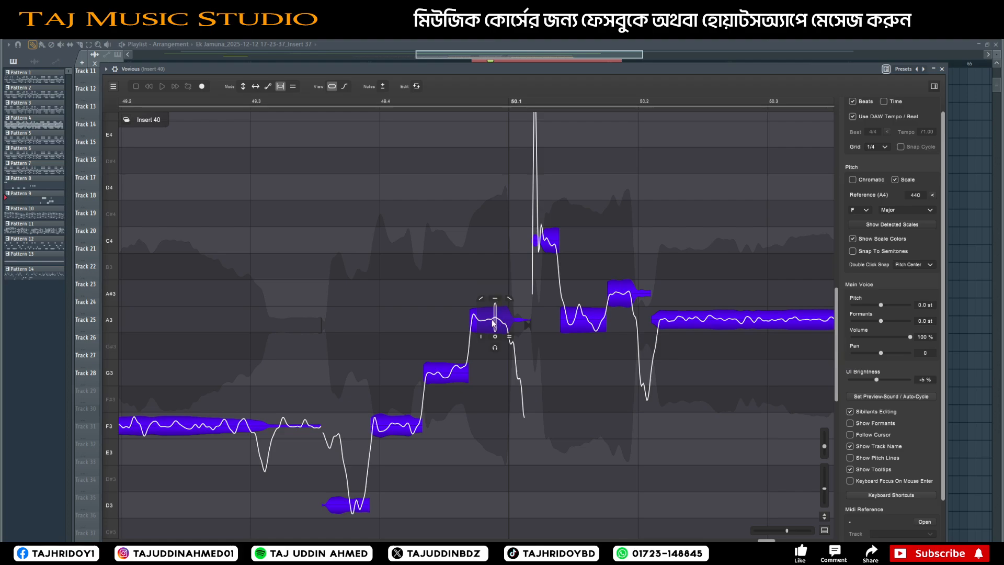
mouse_move(705, 323)
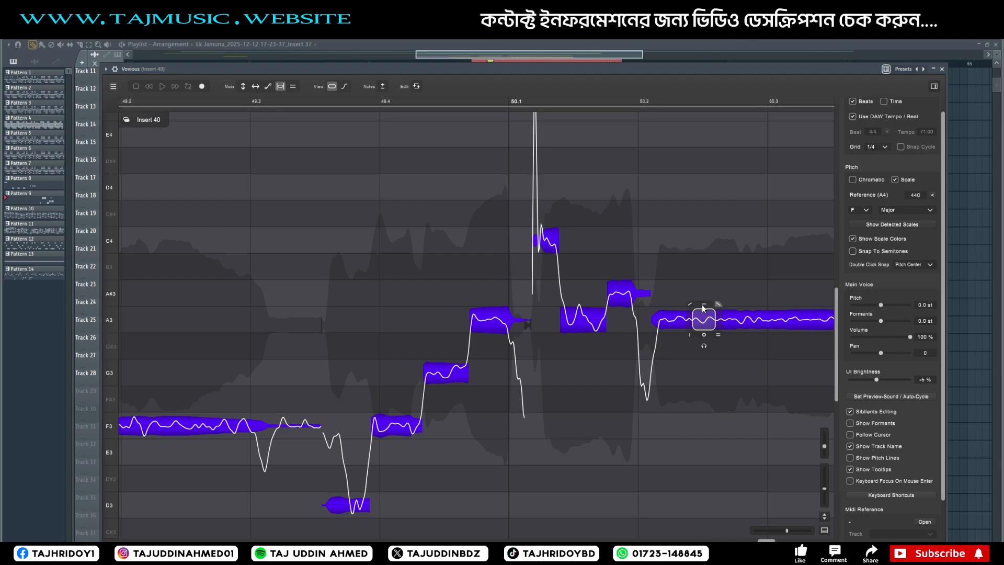
mouse_move(690, 305)
mouse_down()
mouse_move(689, 286)
mouse_move(687, 298)
mouse_up()
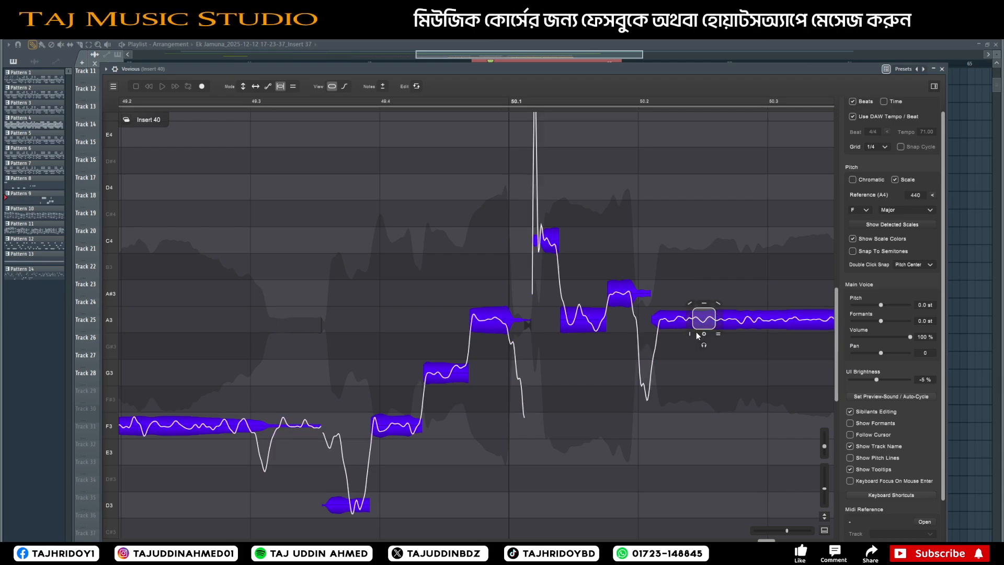
drag(696, 333, 321, 105)
Step: Try adding an extra voice with its own volume, pan, pitch, formants and phase controls, remove it, and return to pitch editing mode
click(293, 86)
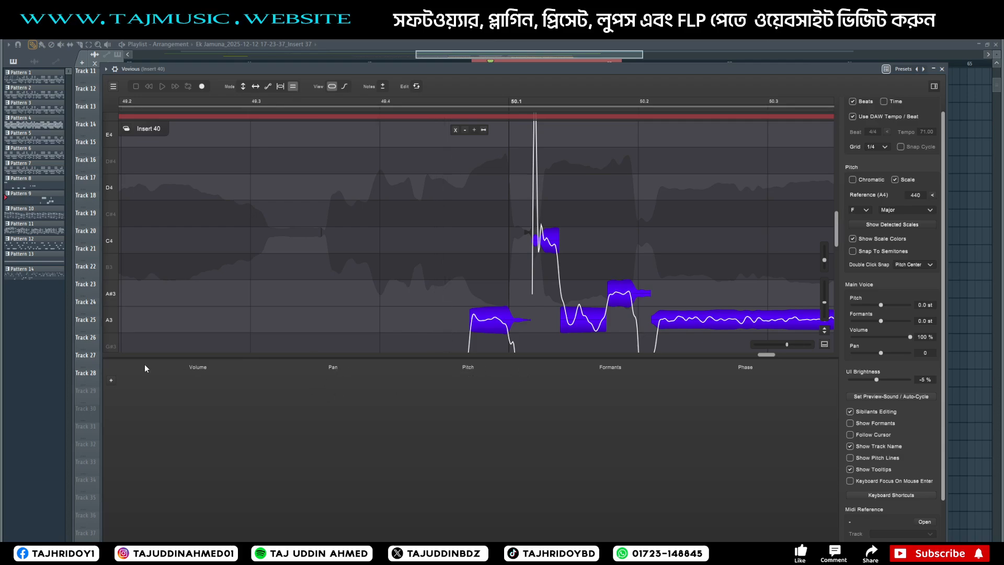
click(111, 380)
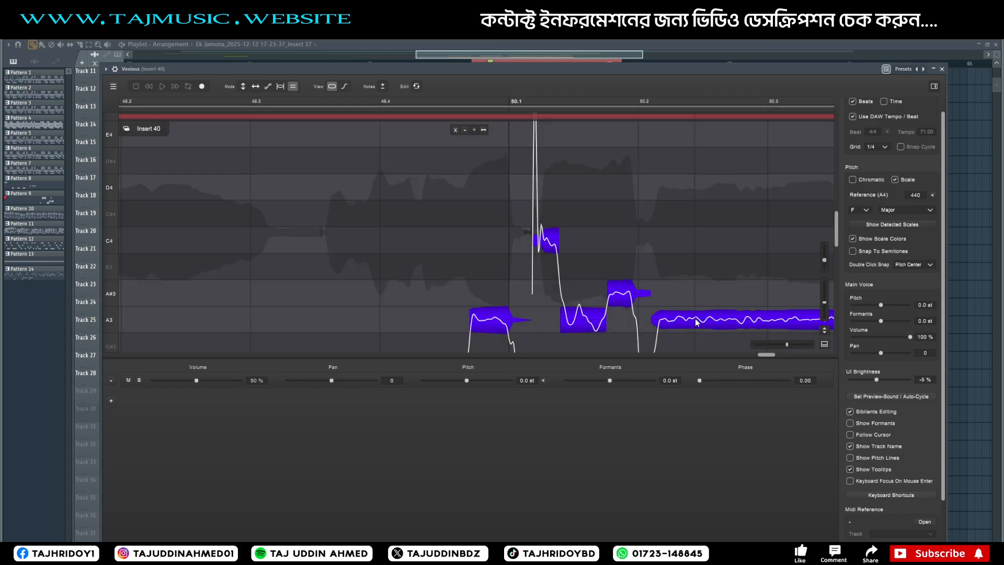
click(111, 380)
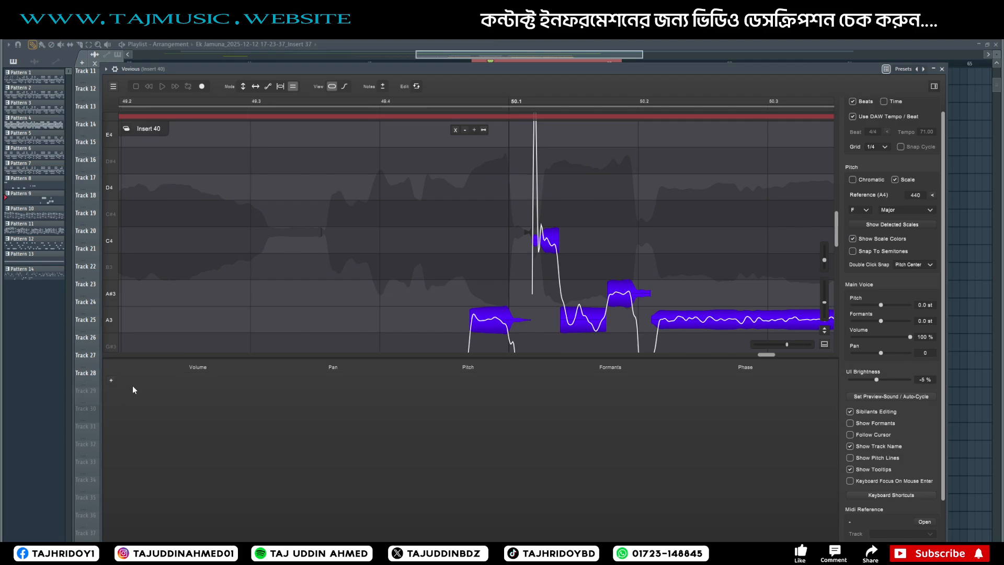
click(242, 85)
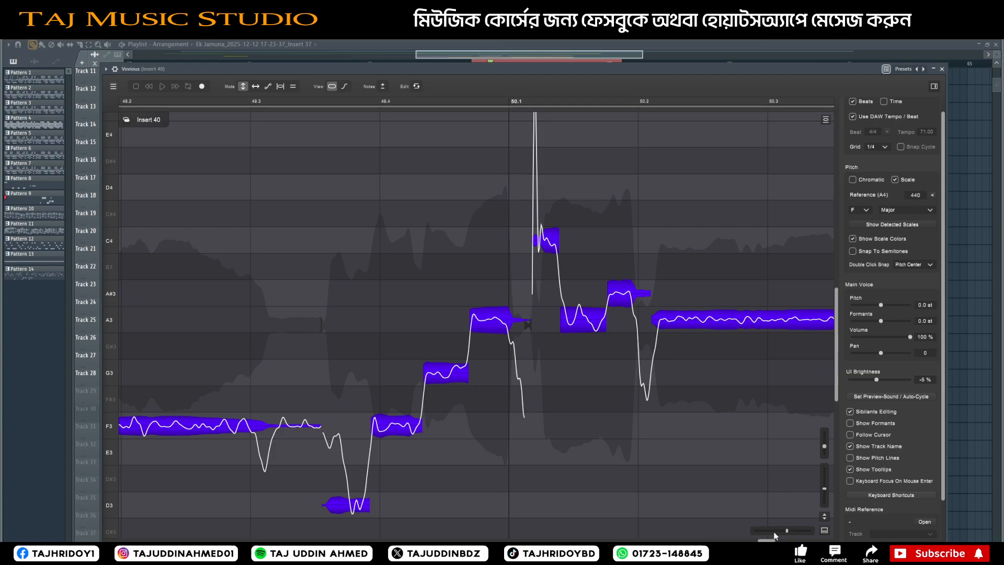
Step: Try the Show Formants and Show Pitch Lines display options on the start of the vocal, and turn both off again
mouse_move(765, 540)
mouse_down()
mouse_move(811, 540)
mouse_move(648, 540)
mouse_move(780, 540)
mouse_move(758, 541)
mouse_up()
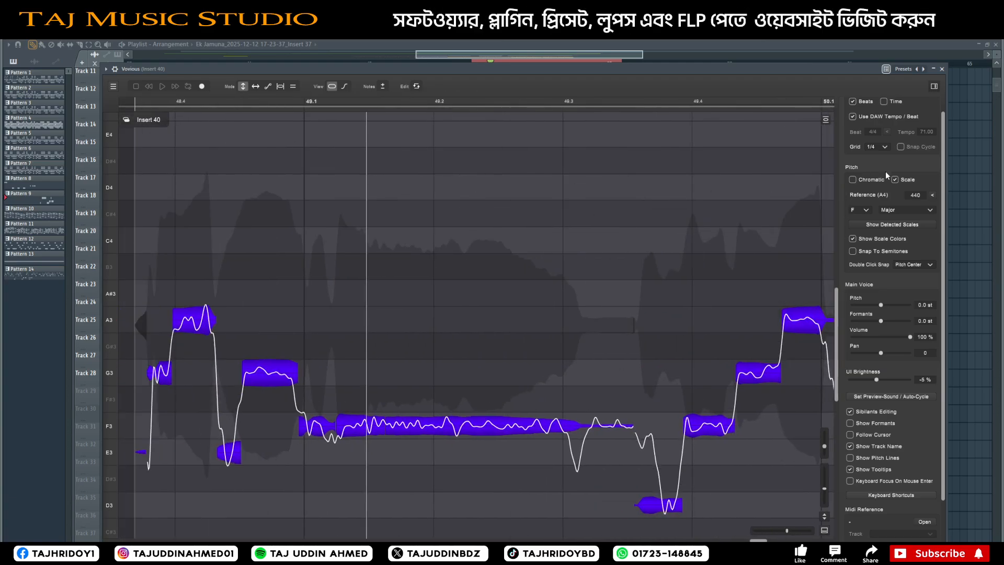
click(893, 424)
click(892, 424)
click(886, 425)
click(879, 426)
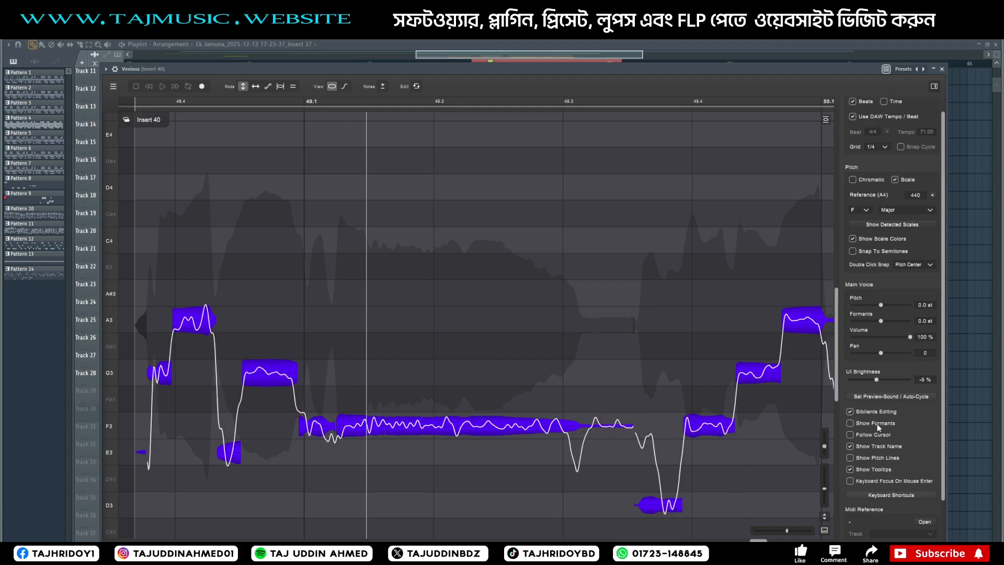
click(867, 458)
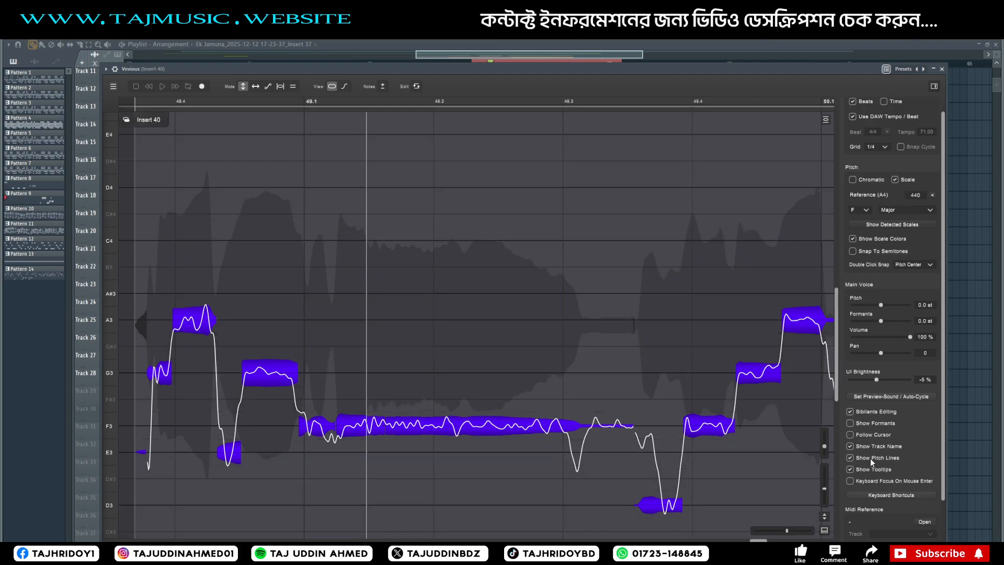
click(871, 458)
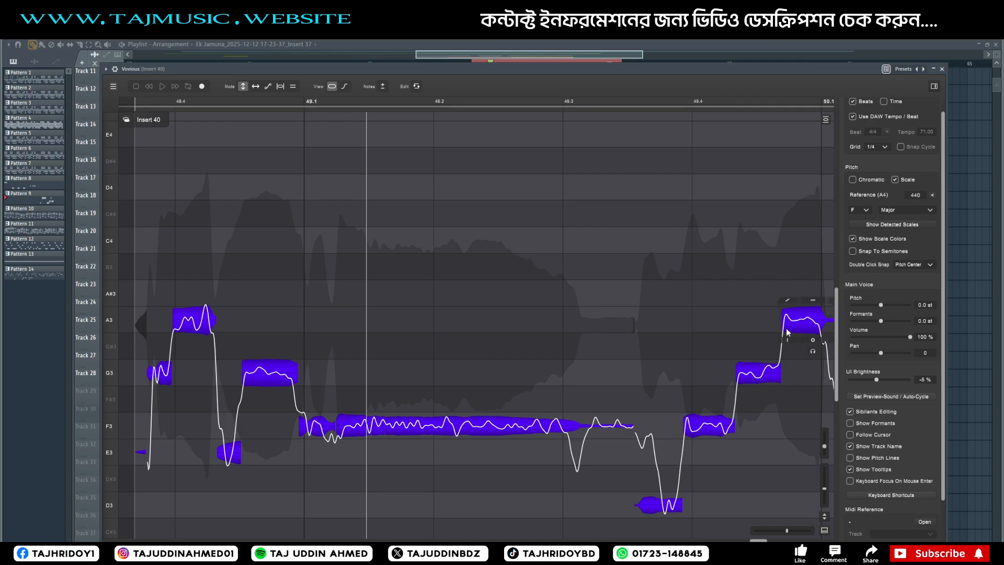